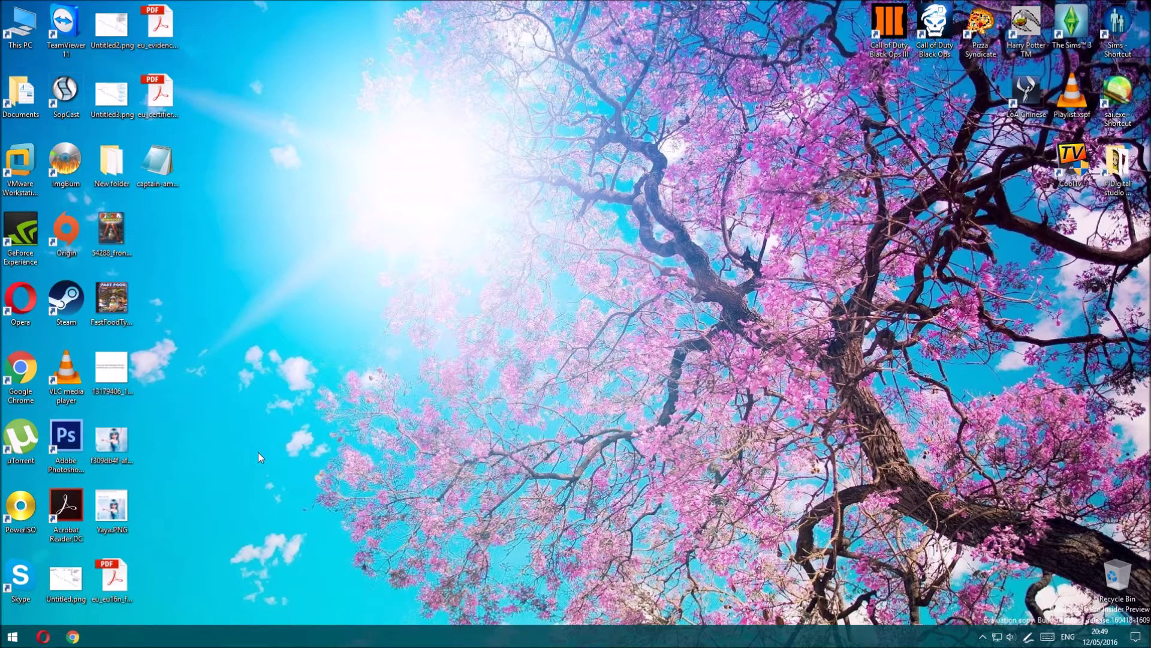
From Opera's Google Drive tab, download PaintTool SAI English Pack.rar and show it in its folder
left_click(43, 636)
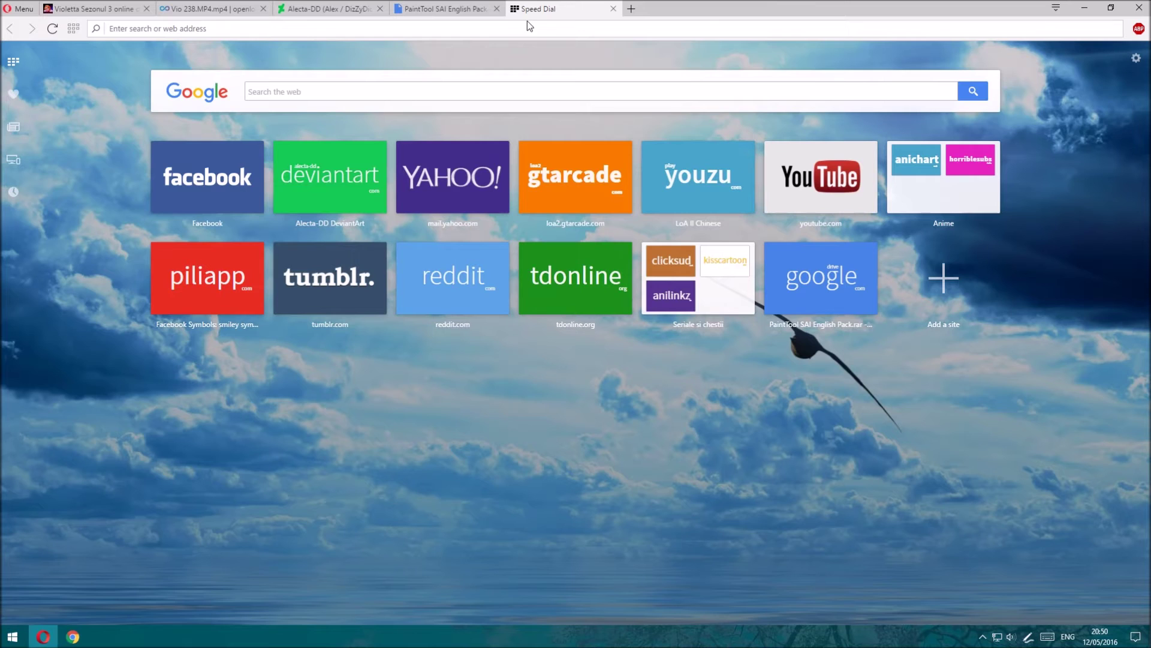
left_click(459, 9)
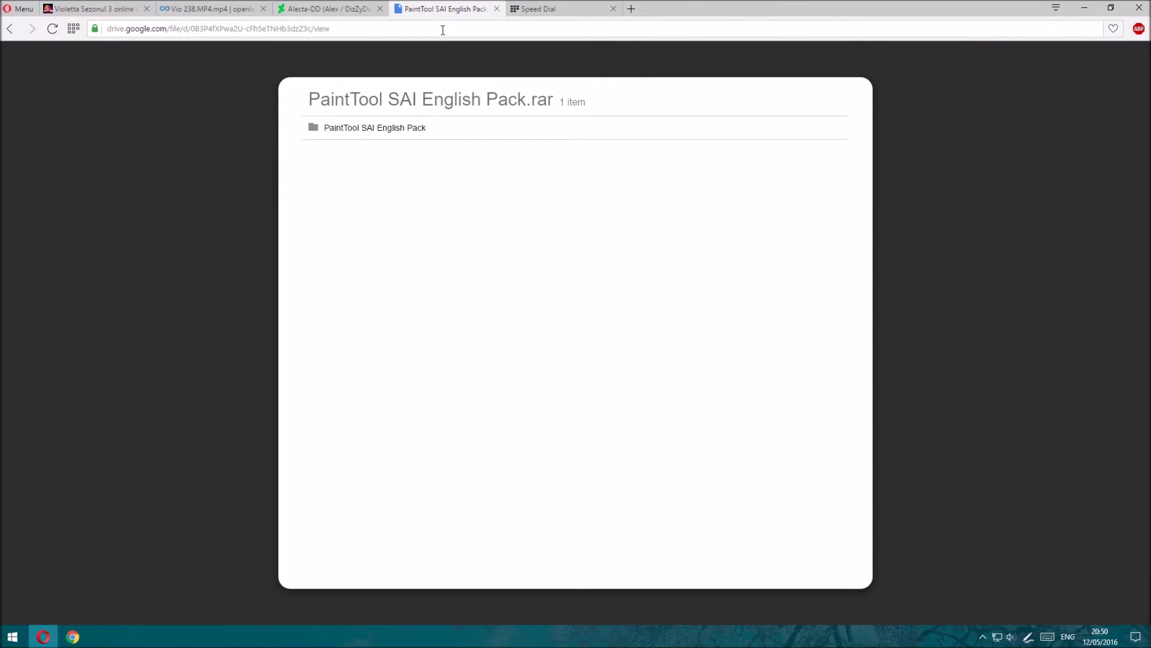
mouse_move(576, 269)
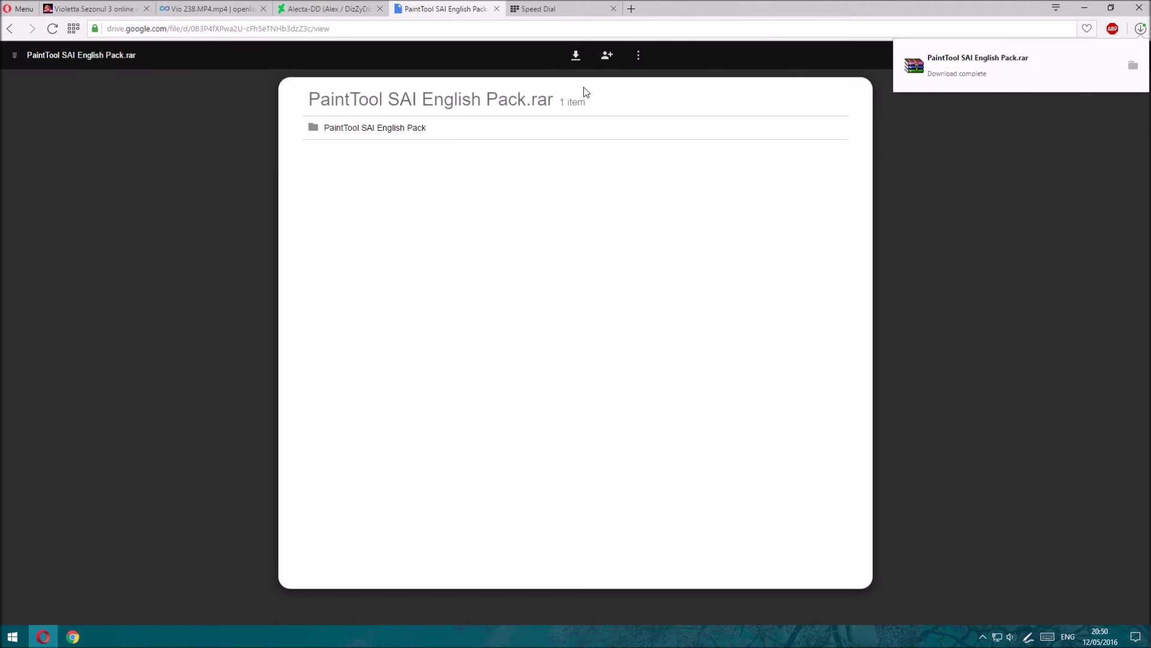
left_click(1136, 68)
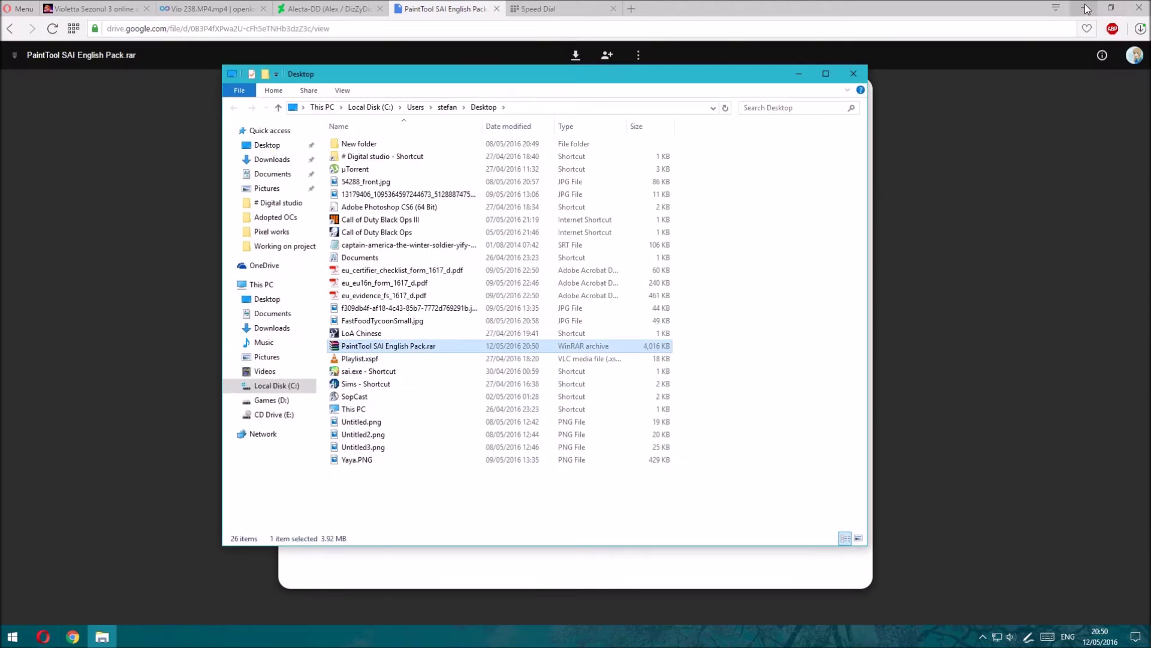
Minimize Opera, check the Downloads folder, return to Desktop, then minimize File Explorer
left_click(1086, 9)
left_click_drag(457, 80, 595, 80)
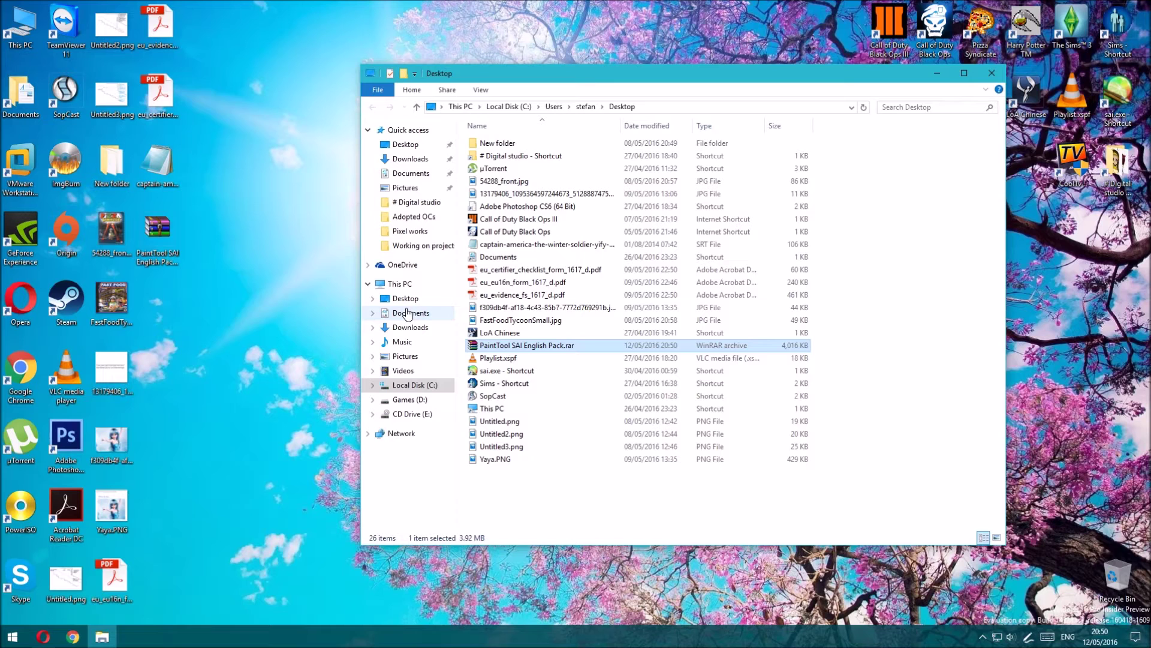
left_click(425, 160)
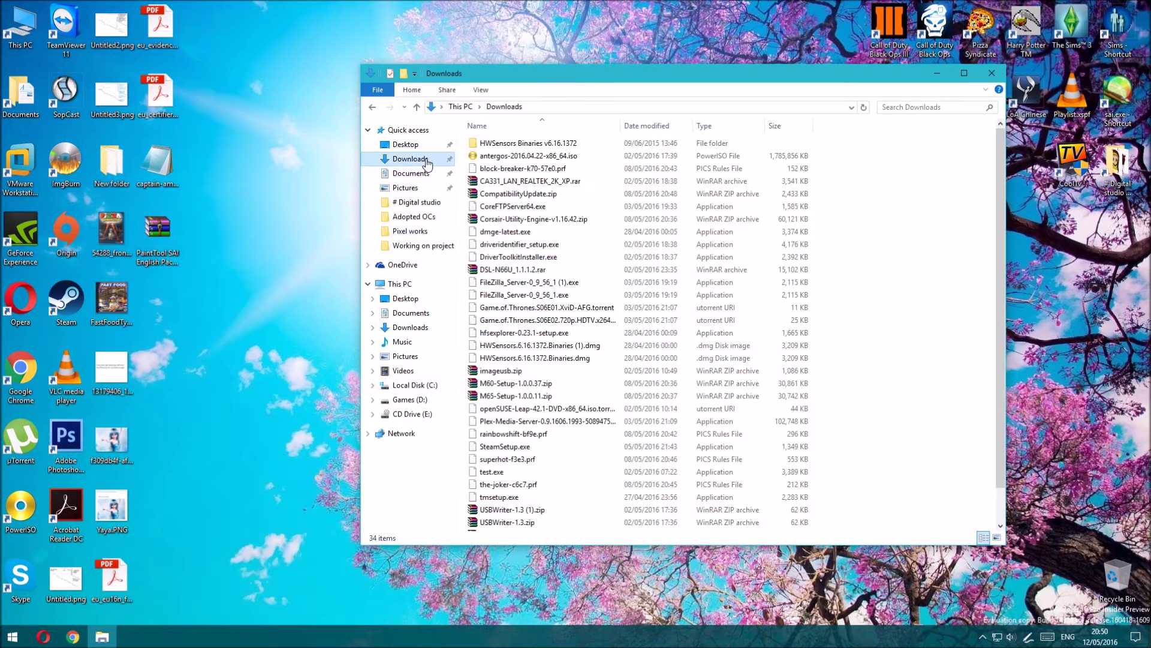
left_click(373, 107)
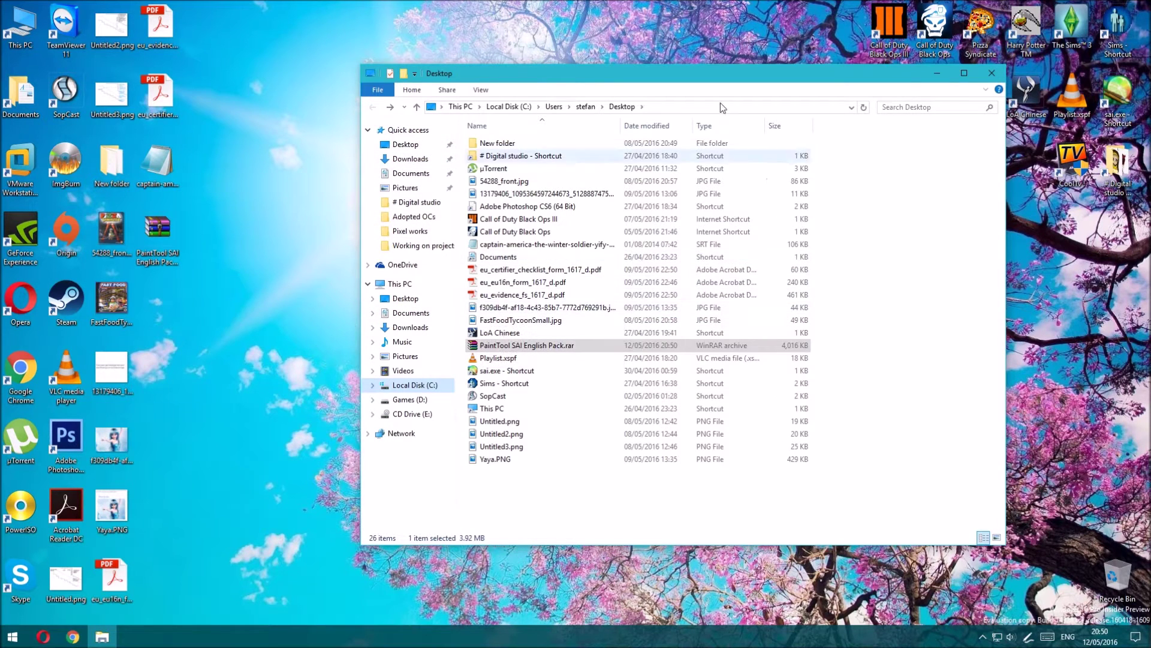
left_click(937, 73)
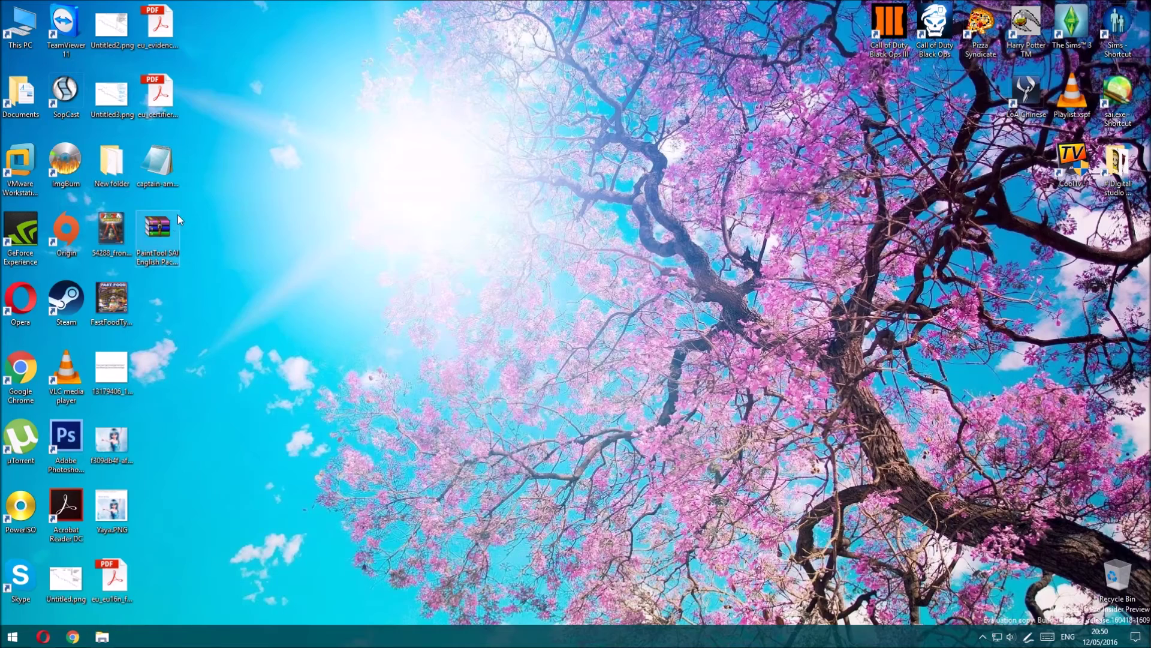
Extract the rar to a 'PaintTool SAI English Pack' folder and open its inner folder containing sai.exe
right_click(167, 225)
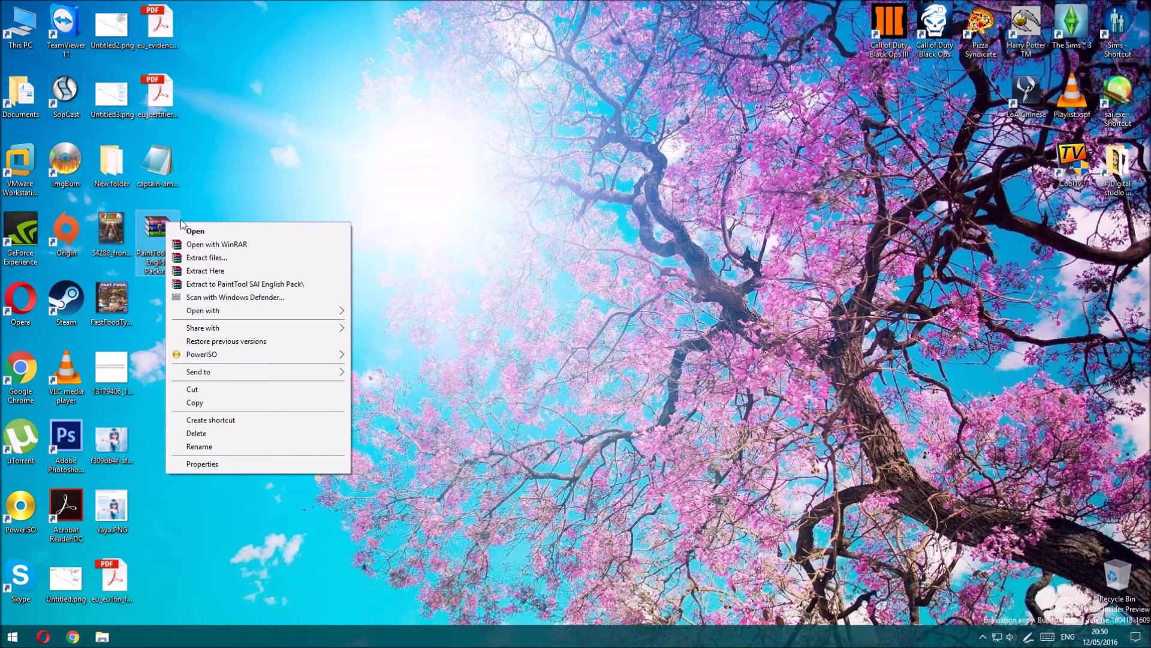
left_click(227, 284)
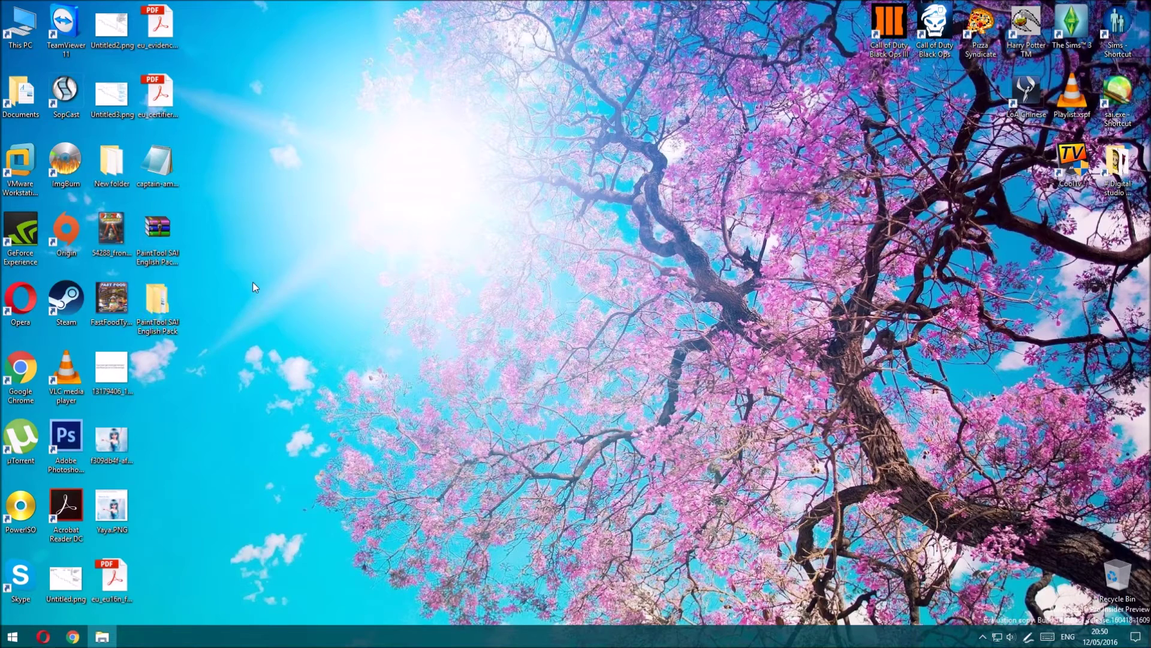
double_click(157, 303)
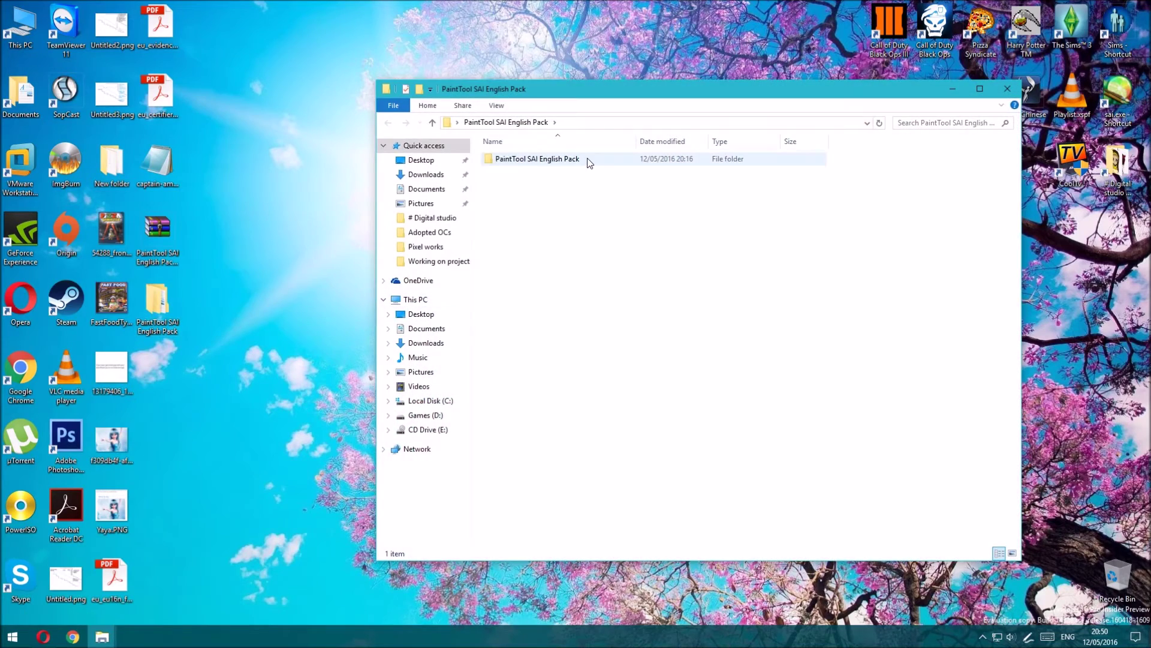
double_click(588, 159)
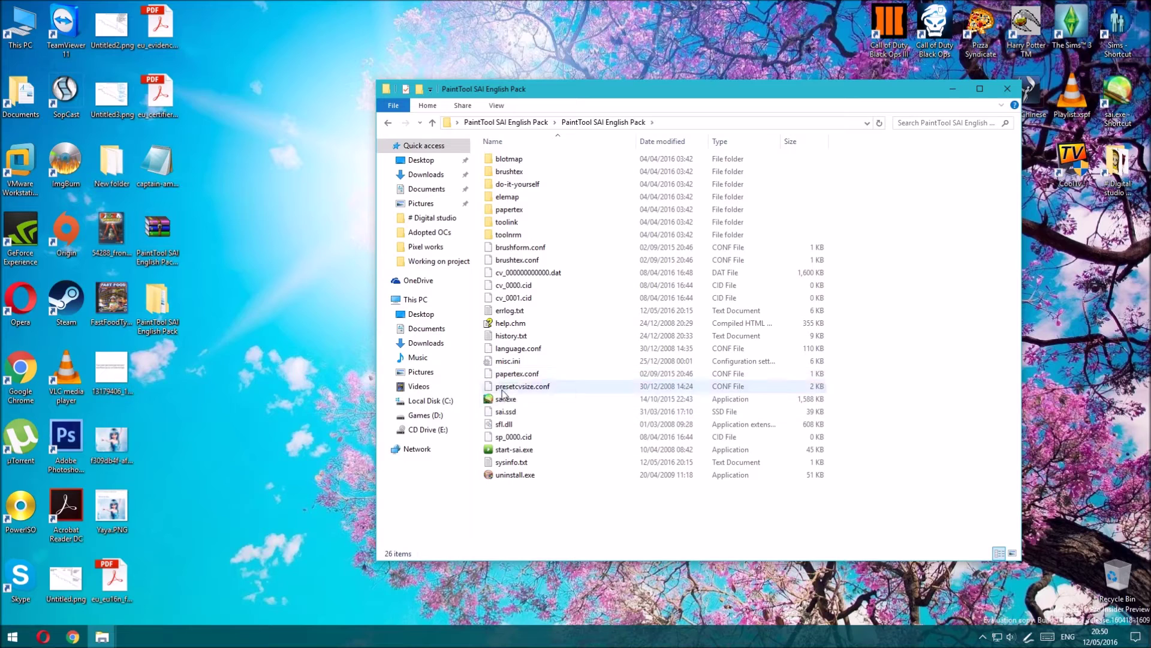
mouse_move(505, 400)
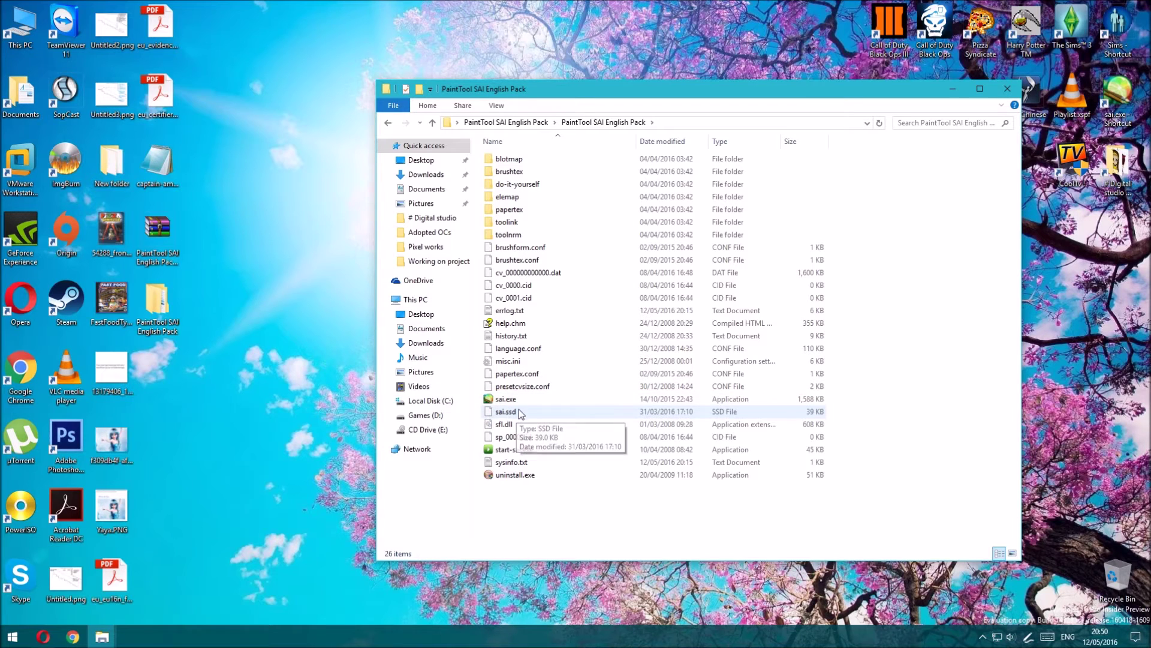
Enable Windows Vista compatibility mode in sai.exe's properties, then launch sai.exe
right_click(526, 399)
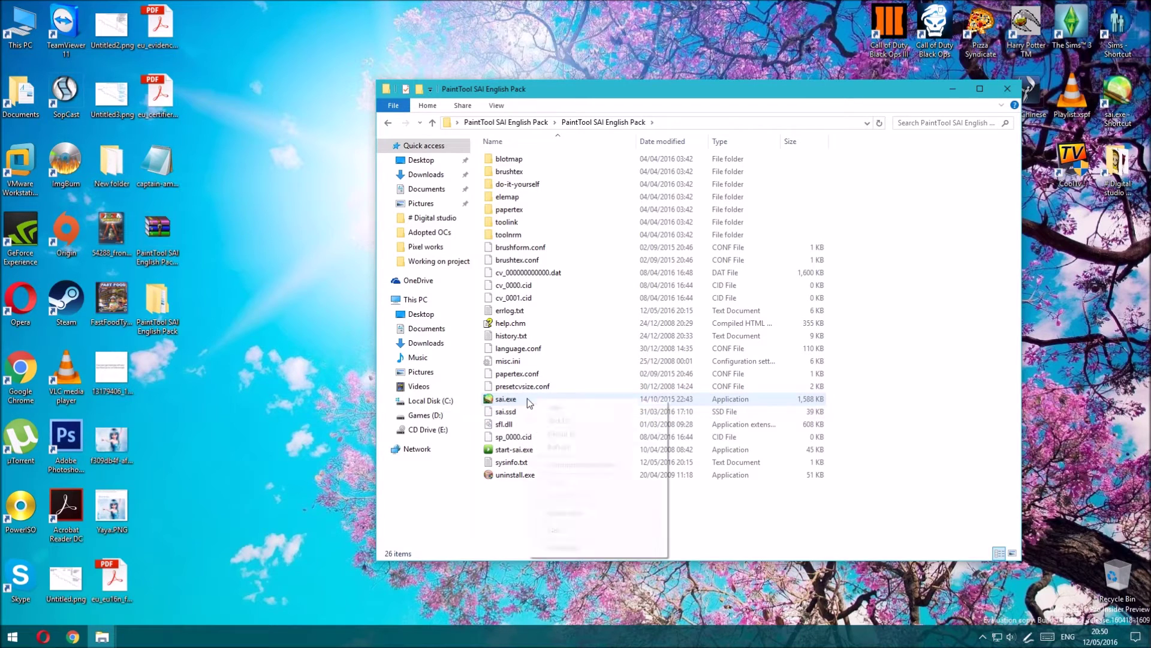
left_click(520, 398)
right_click(521, 398)
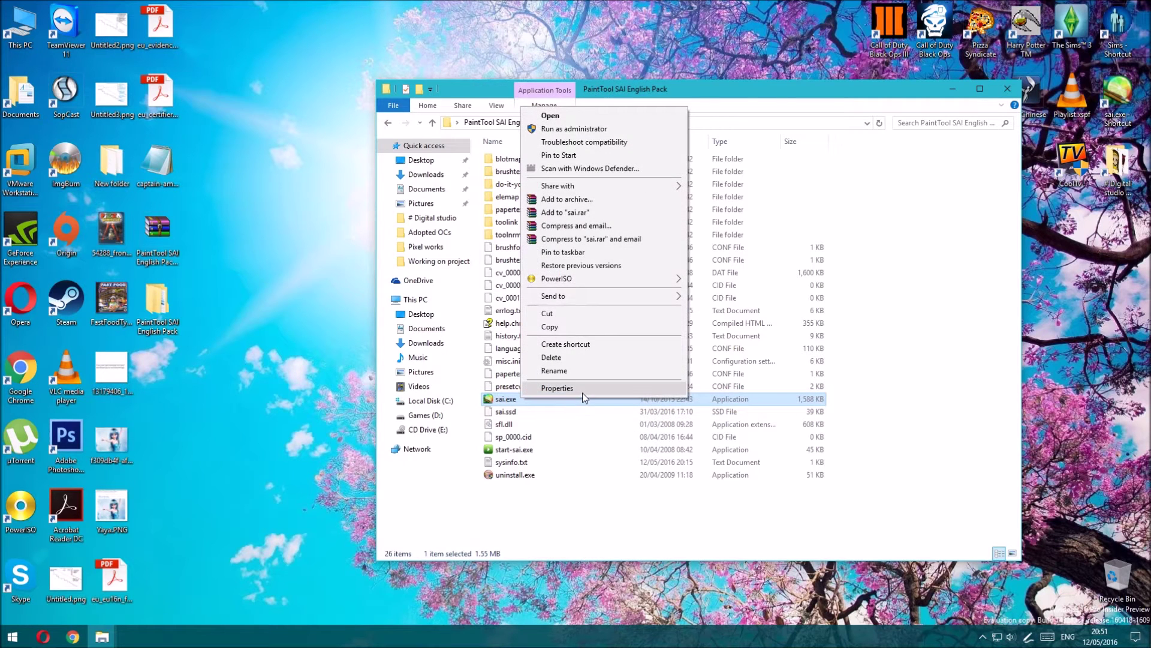
left_click(582, 392)
left_click(593, 341)
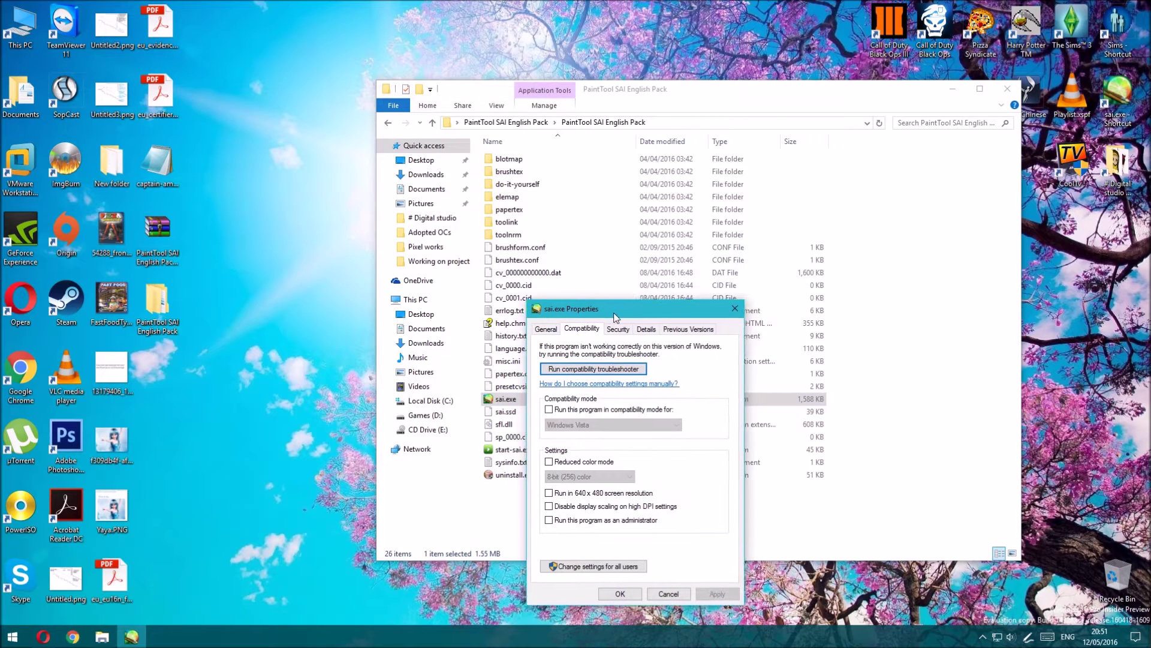
left_click(586, 352)
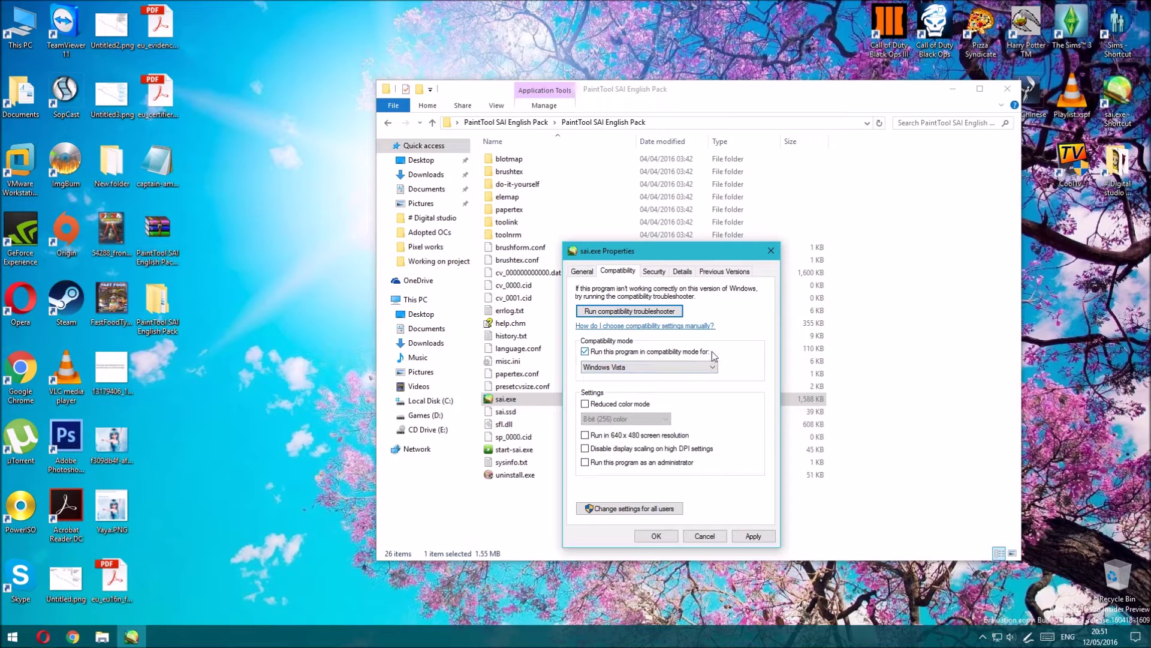
left_click(634, 367)
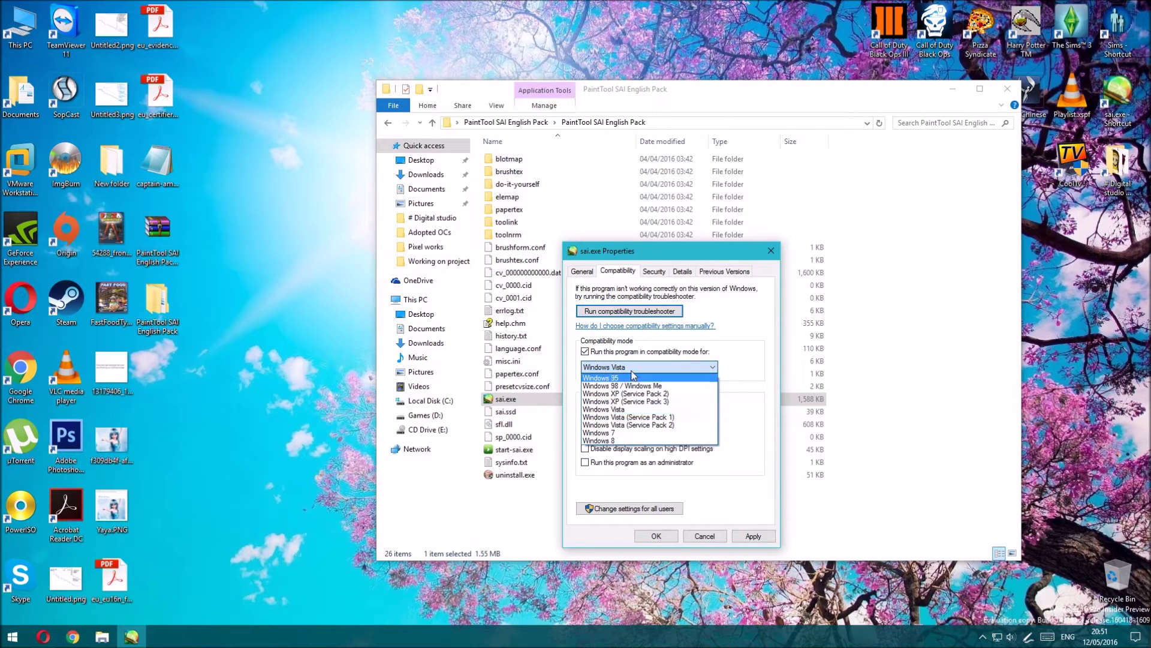
left_click(635, 379)
left_click(666, 538)
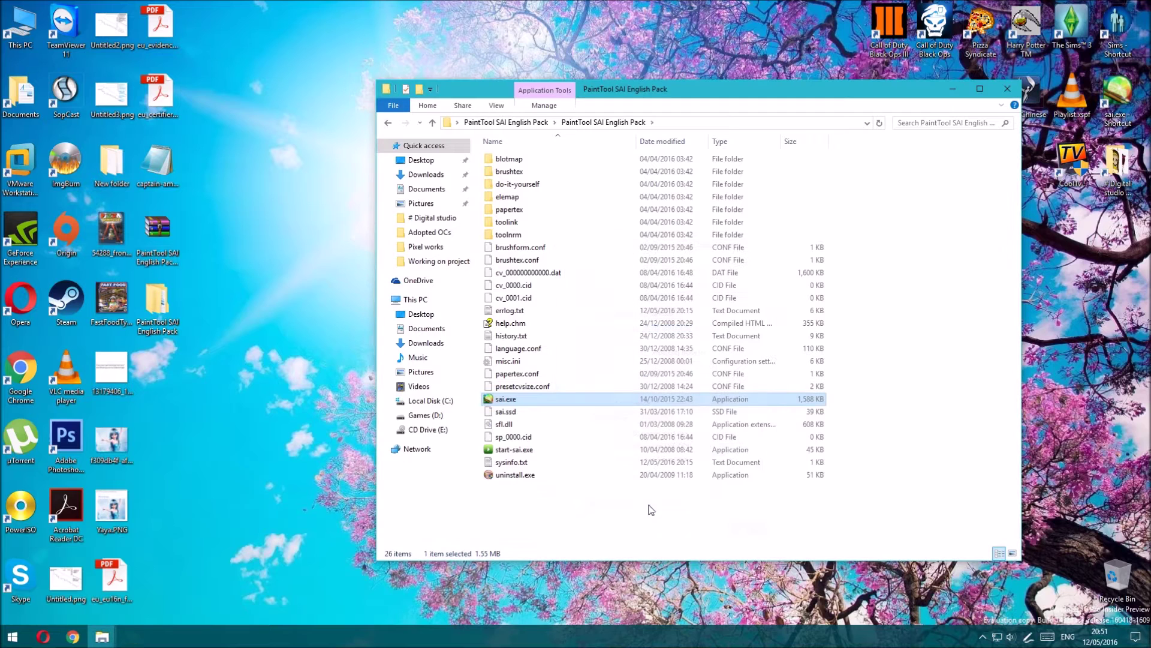
mouse_move(506, 398)
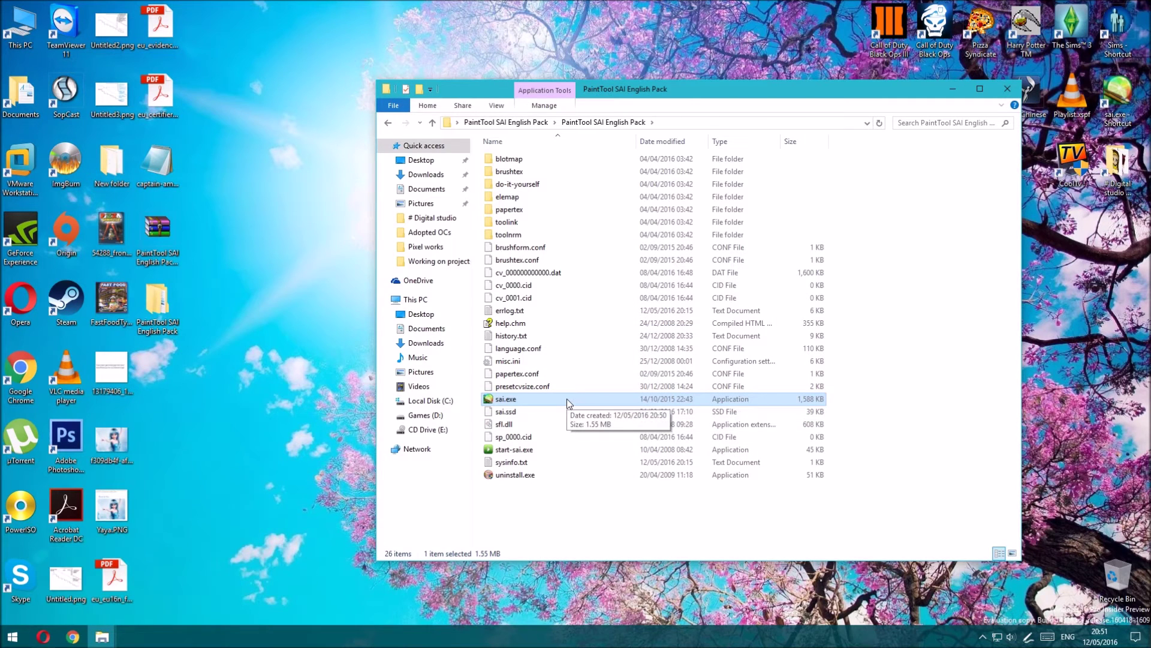
double_click(567, 398)
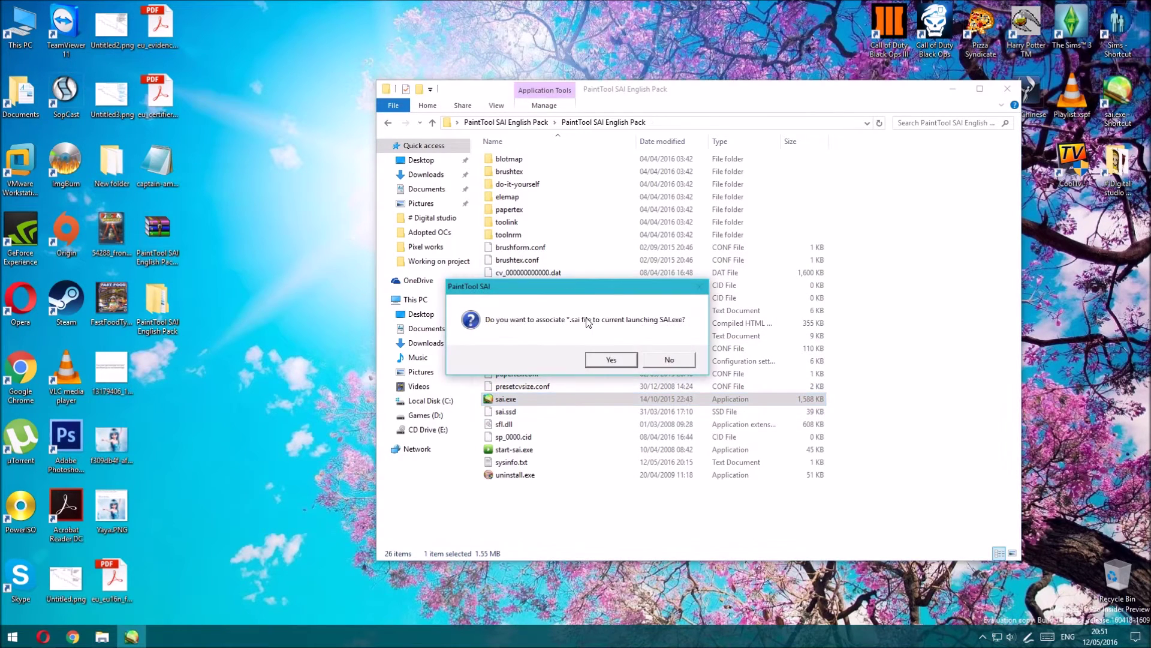
Accept associating .sai files with PaintTool SAI and widen its window toward the left
left_click(611, 359)
left_click(1127, 6)
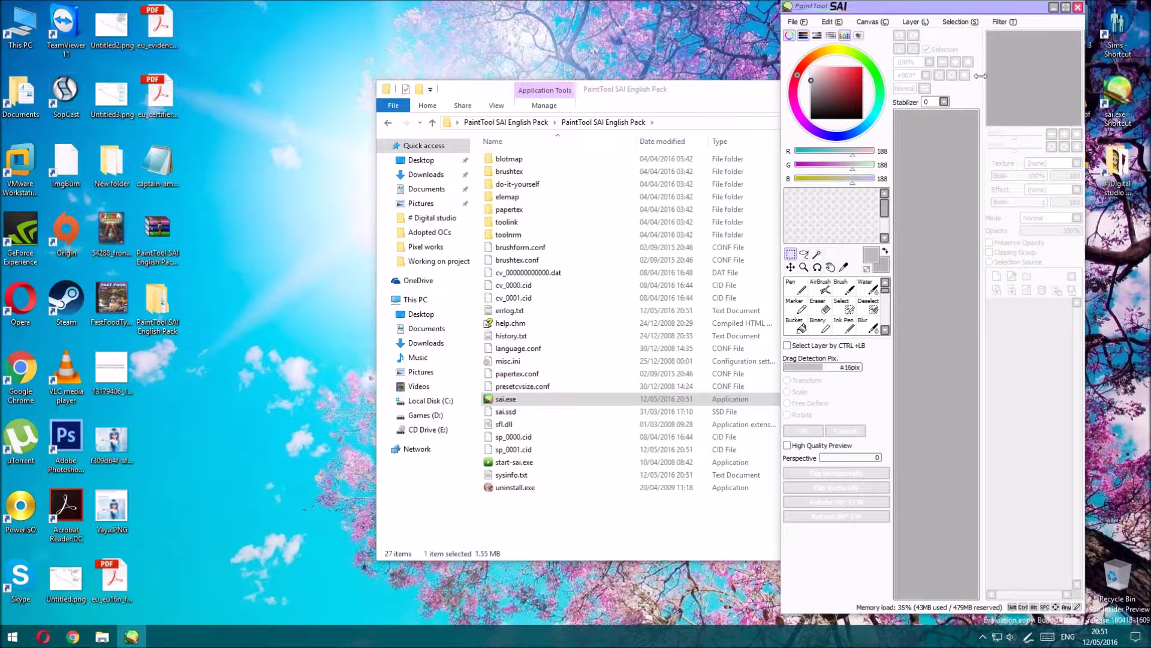
left_click_drag(781, 2, 371, 68)
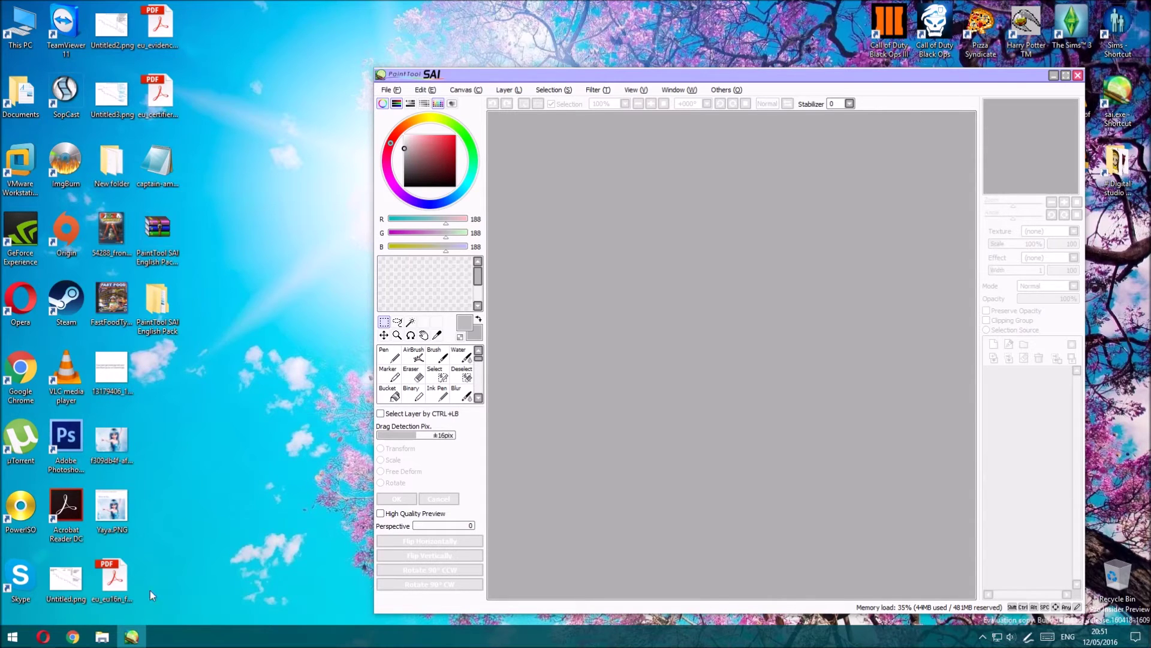
In Opera's DeviantArt tab, open Alecta-DD's recent activity page and scroll to P2U: base 12
left_click(44, 637)
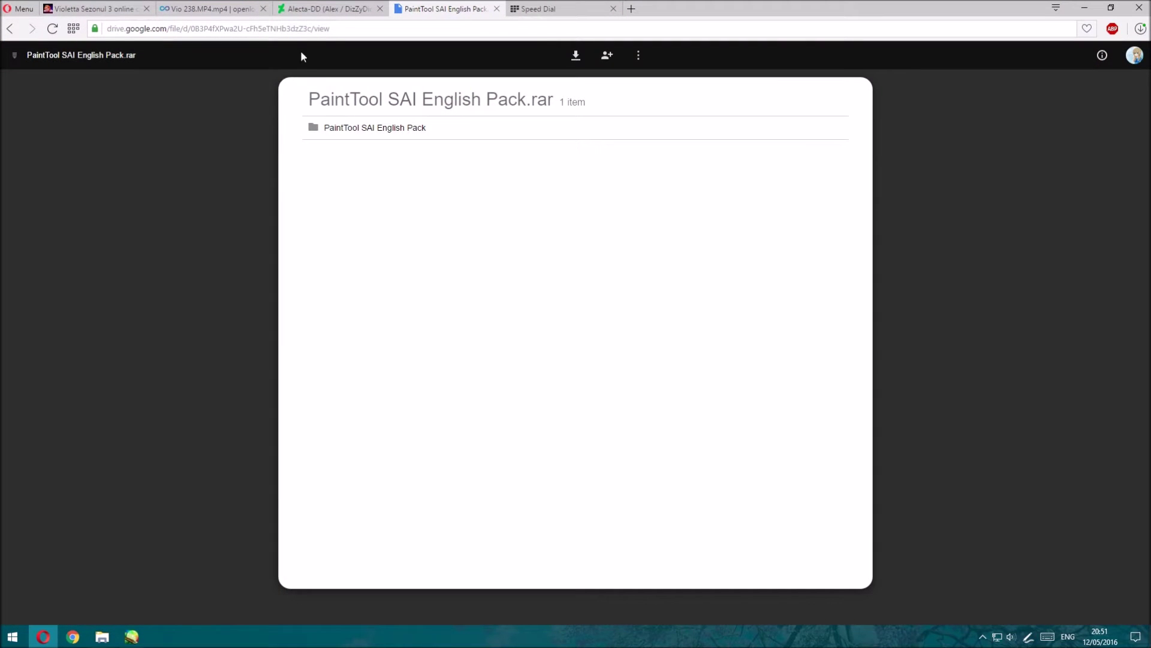
left_click(307, 12)
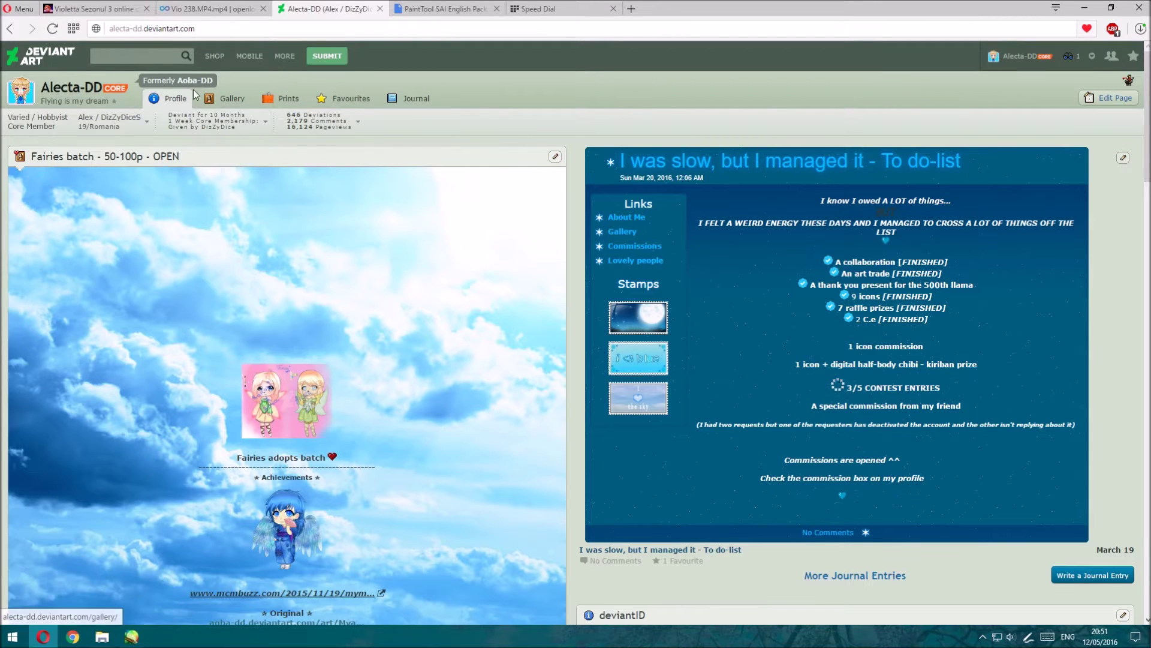
left_click(264, 186)
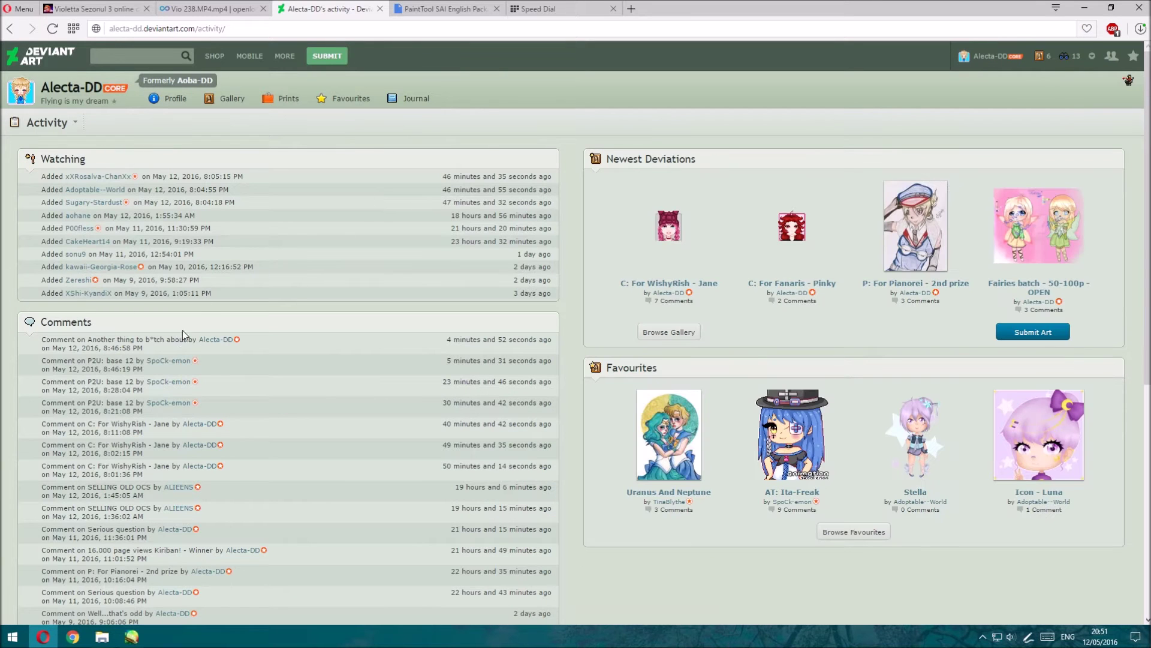
scroll(162, 367, "down", 2)
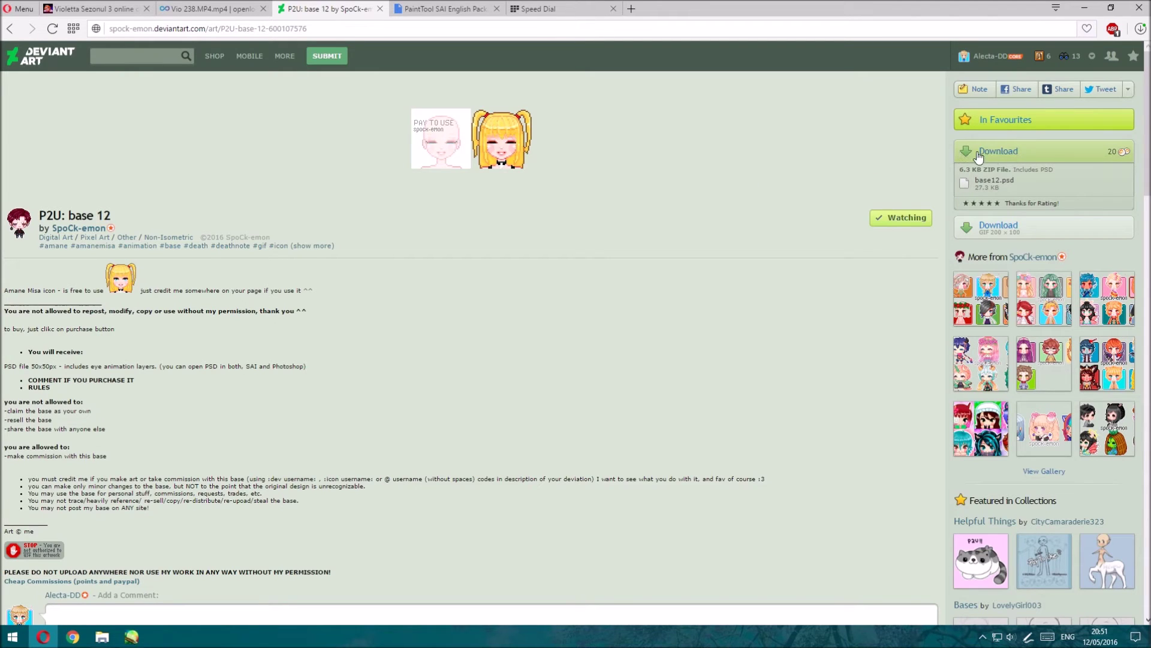
Download the base 12 zip, extract it to a p2u_base_12 folder, and open that folder
left_click(1011, 155)
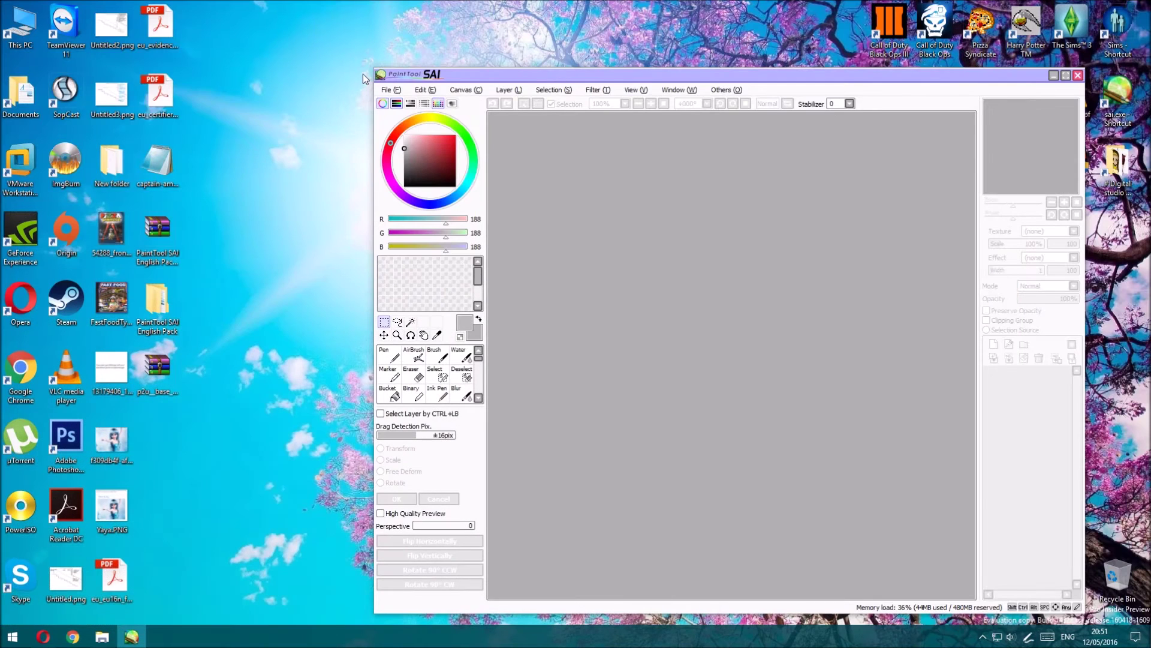
right_click(170, 364)
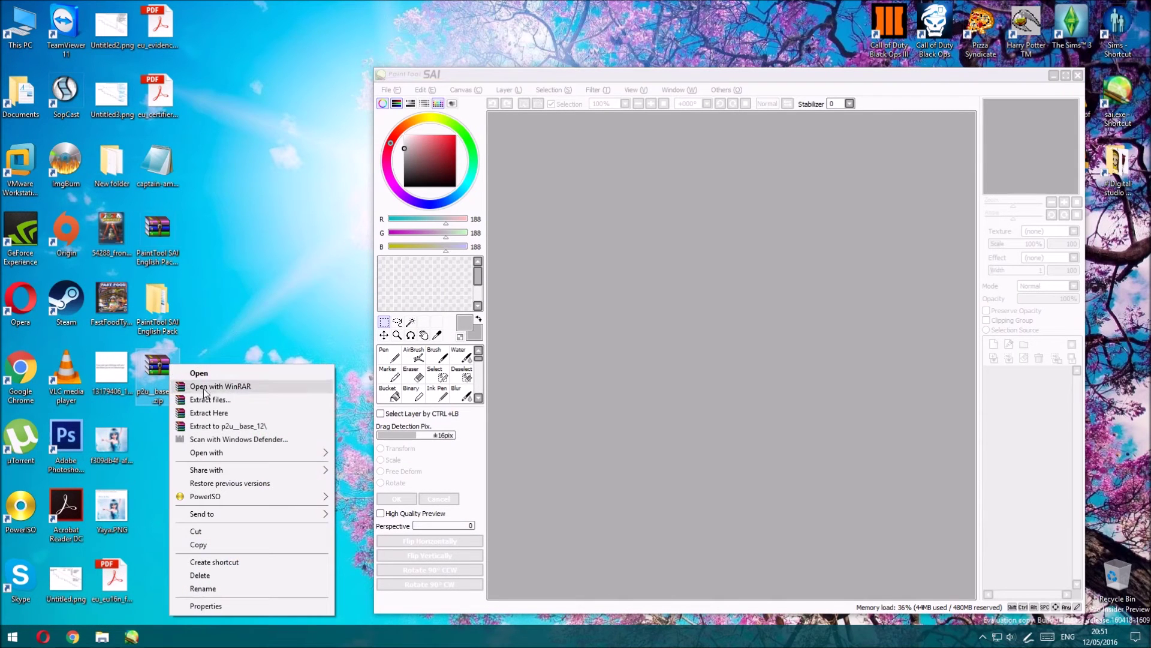
left_click(251, 427)
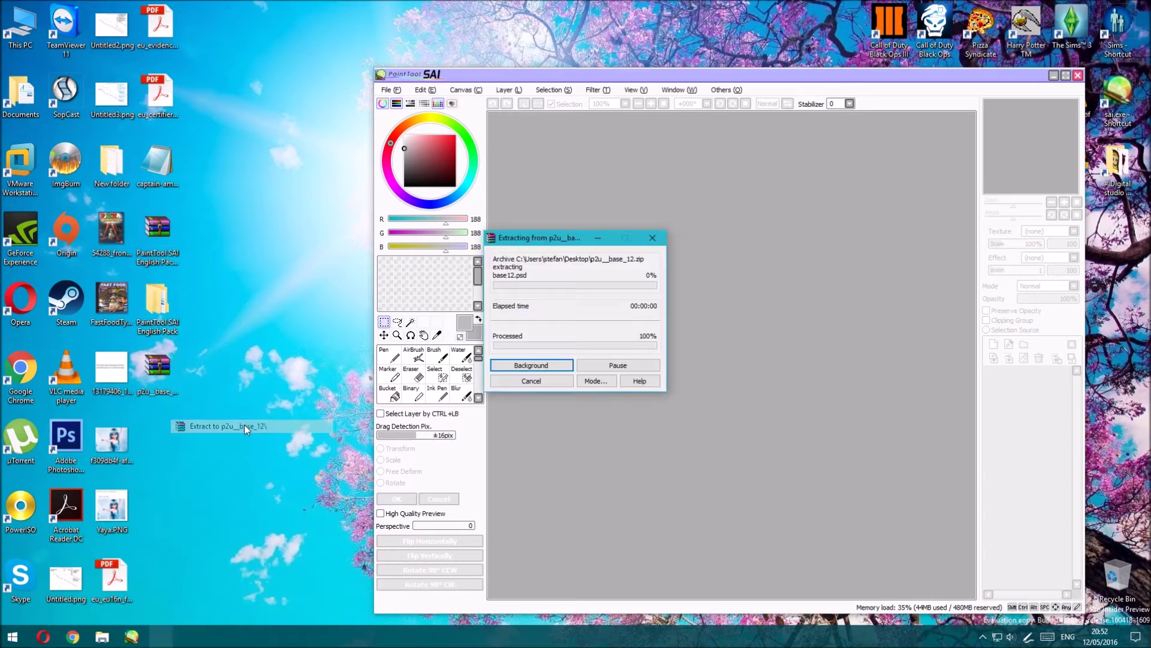
double_click(158, 441)
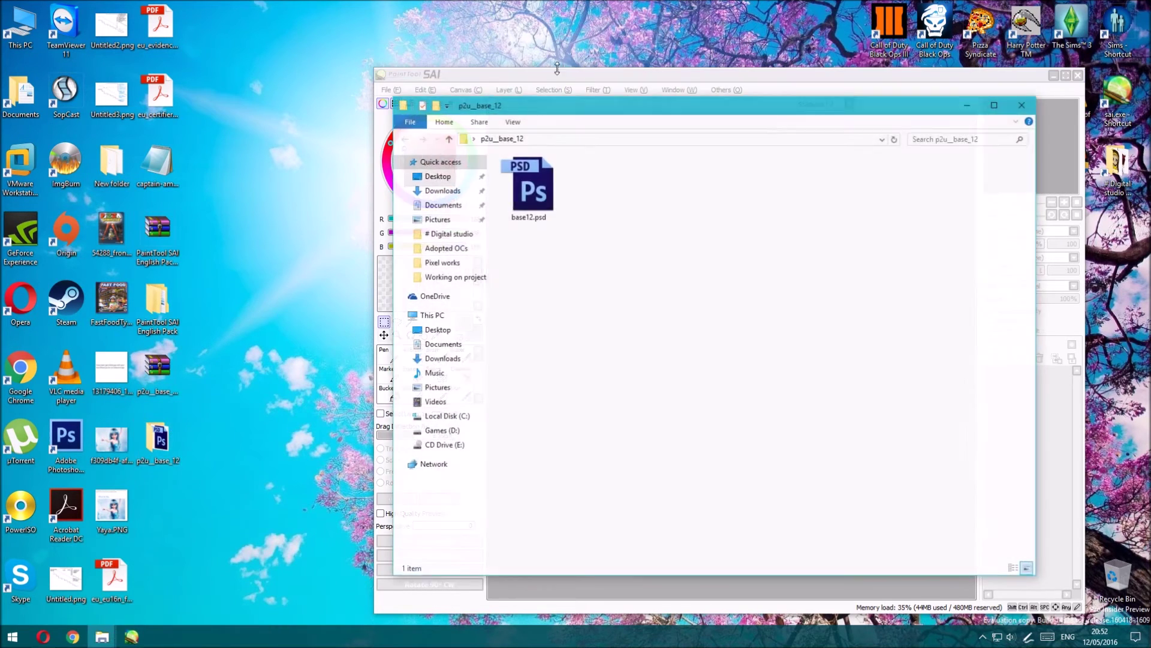
Drag base12.psd from the folder window onto the SAI canvas to open it
left_click_drag(556, 110, 276, 48)
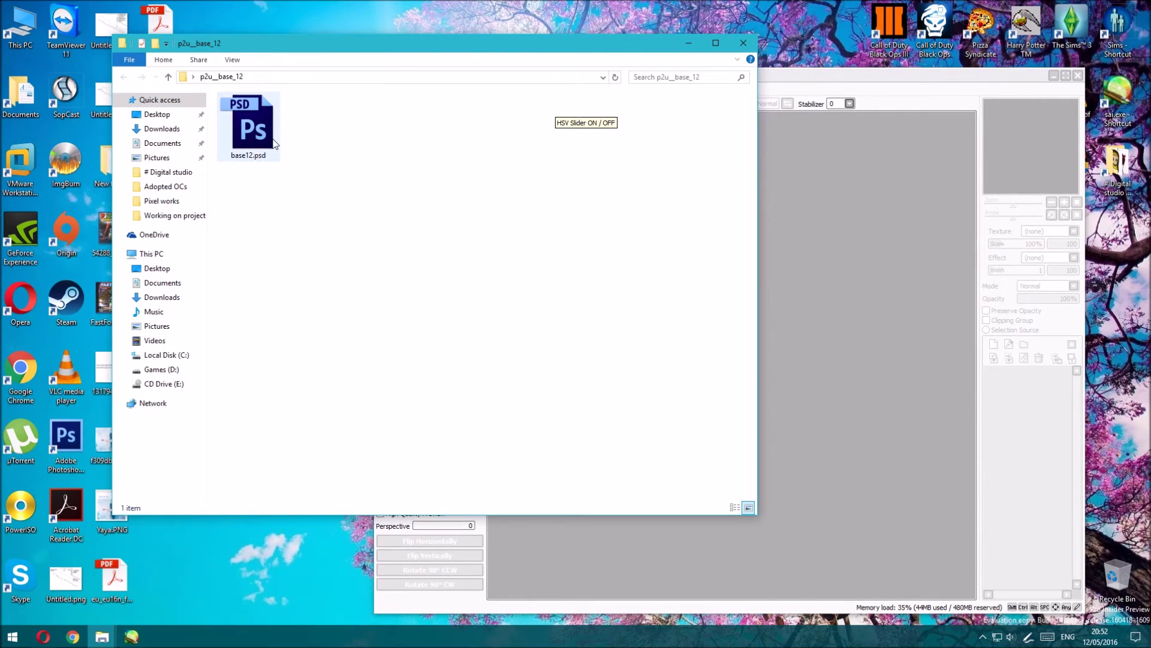
left_click_drag(475, 48, 413, 47)
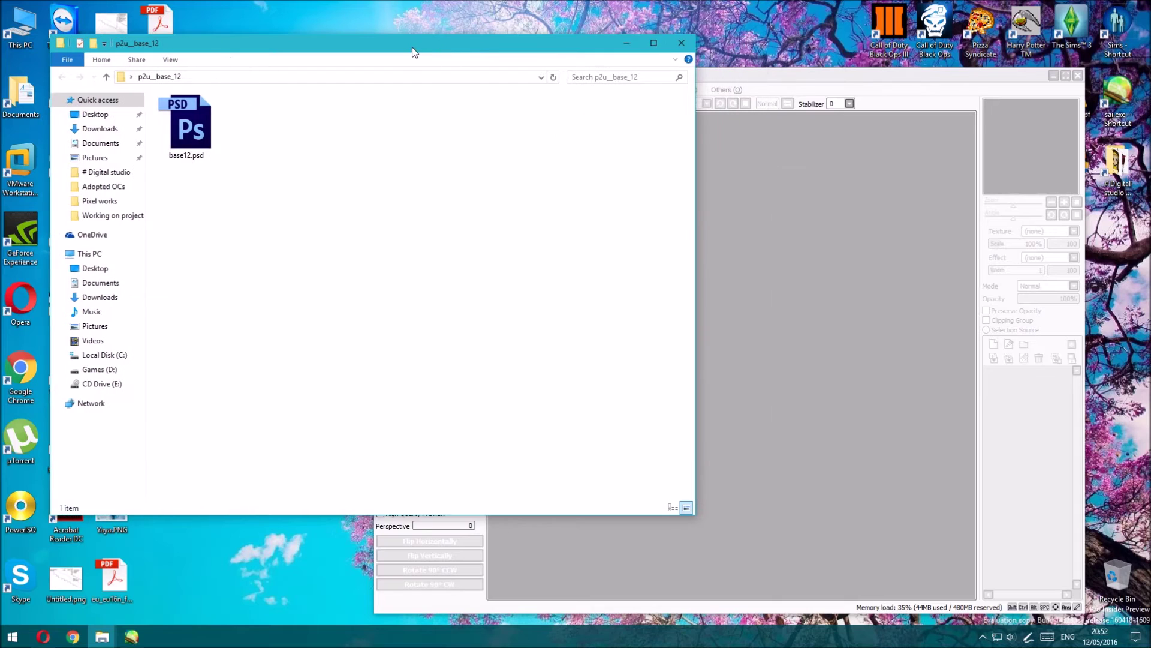
mouse_move(193, 124)
left_mouse_down()
mouse_move(750, 182)
mouse_move(783, 206)
left_mouse_up()
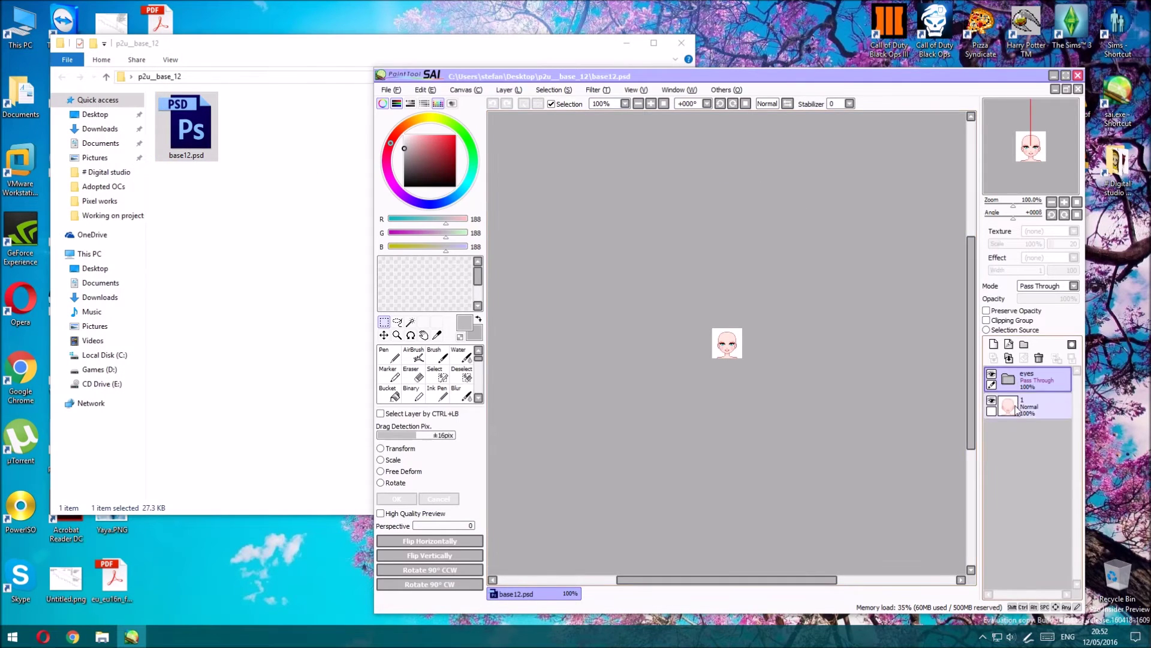
Expand the eyes folder and turn on alternate eye layers 3, 4 and 5
left_click(1011, 381)
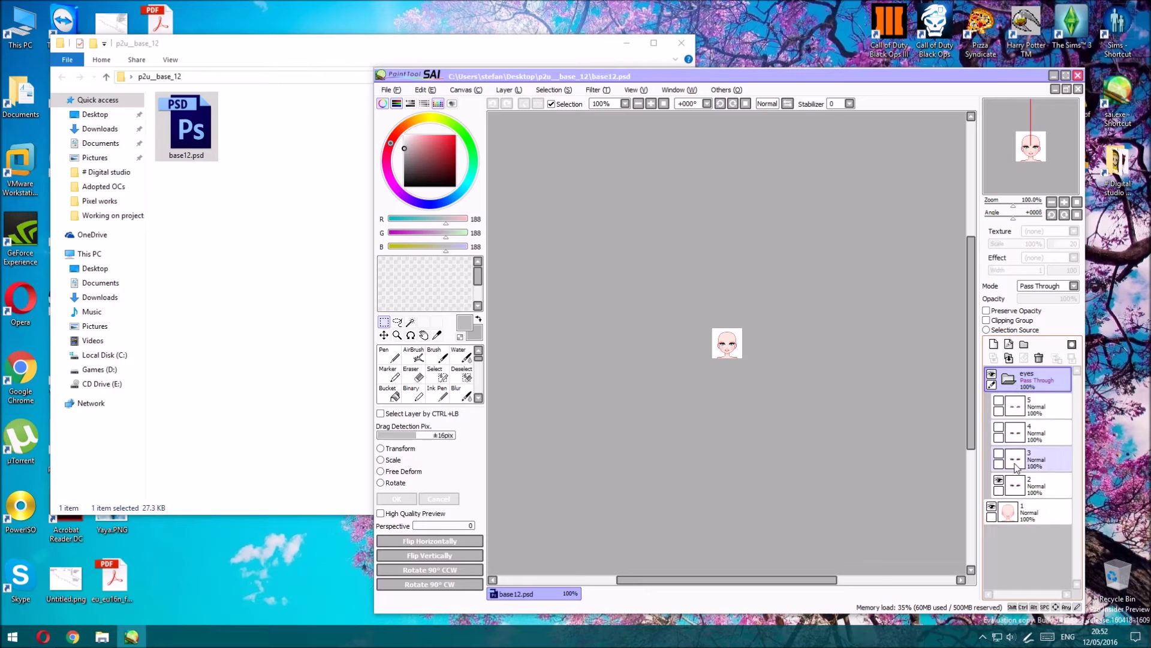
left_click(999, 453)
left_click(998, 427)
left_click(998, 400)
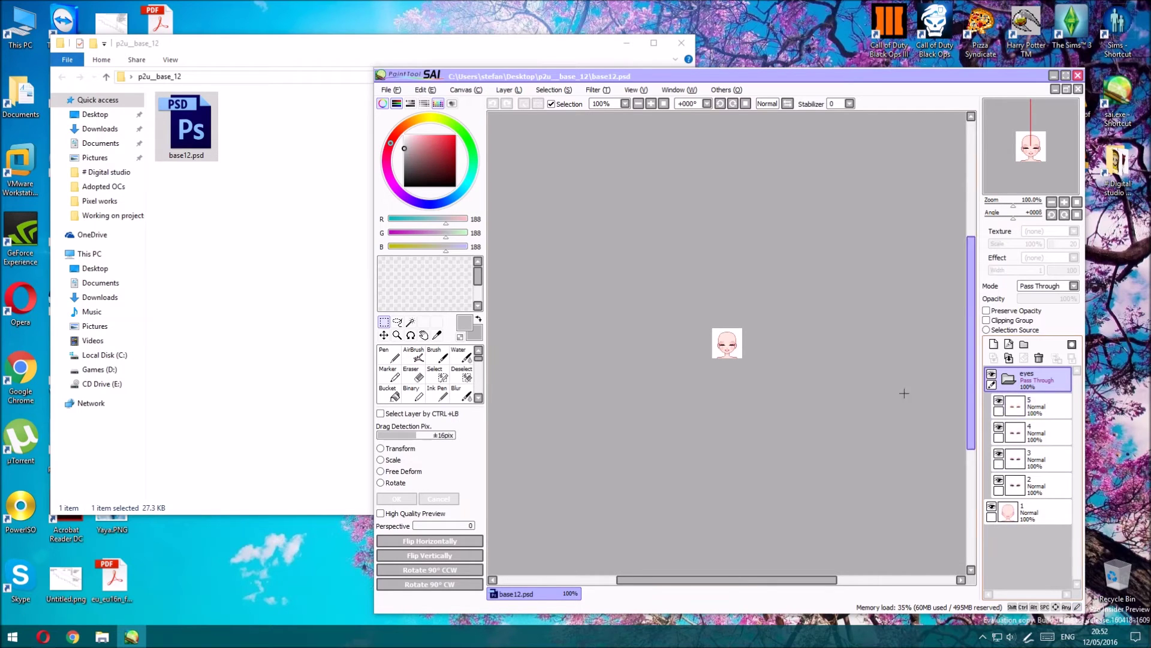
scroll(904, 392, "up", 2)
scroll(905, 393, "up", 1)
Hide eye layers 5, 4 and 3 again, keeping eye layer 2, and select base layer 1
left_click(999, 400)
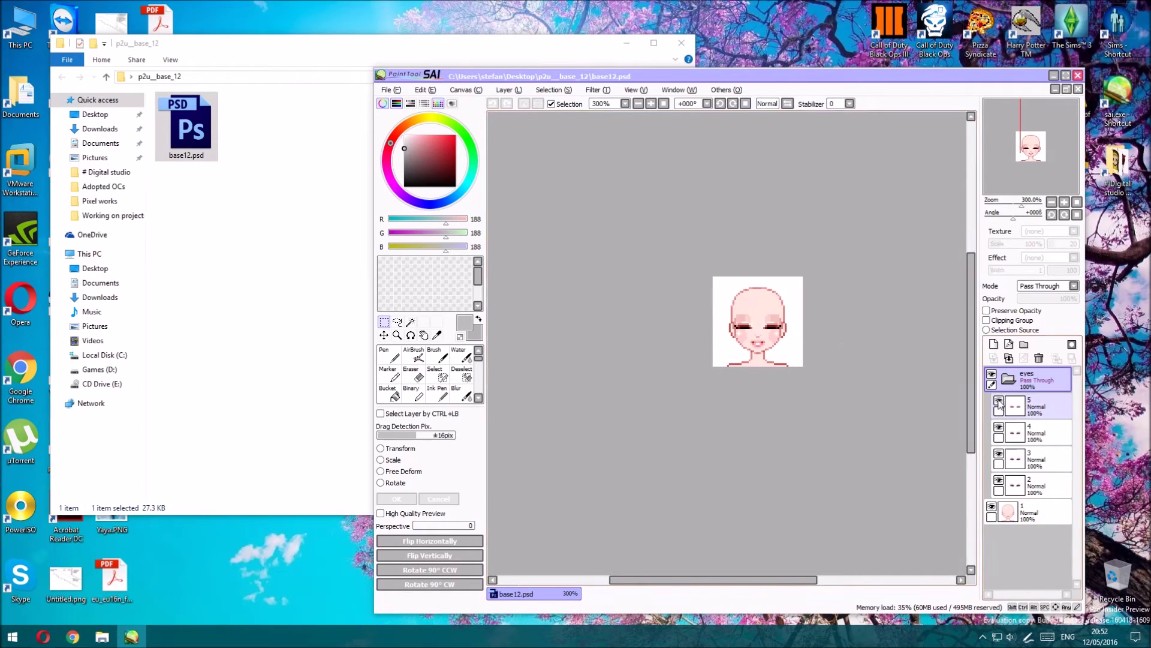
left_click(998, 427)
left_click(998, 453)
left_click(1035, 511)
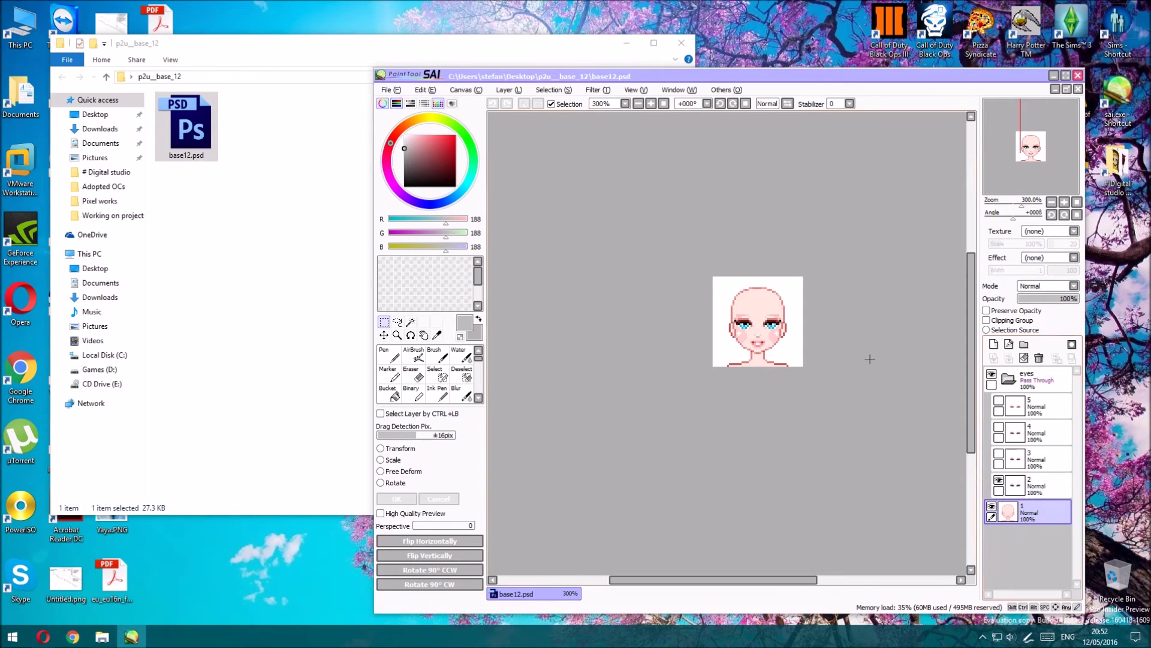
left_click(390, 89)
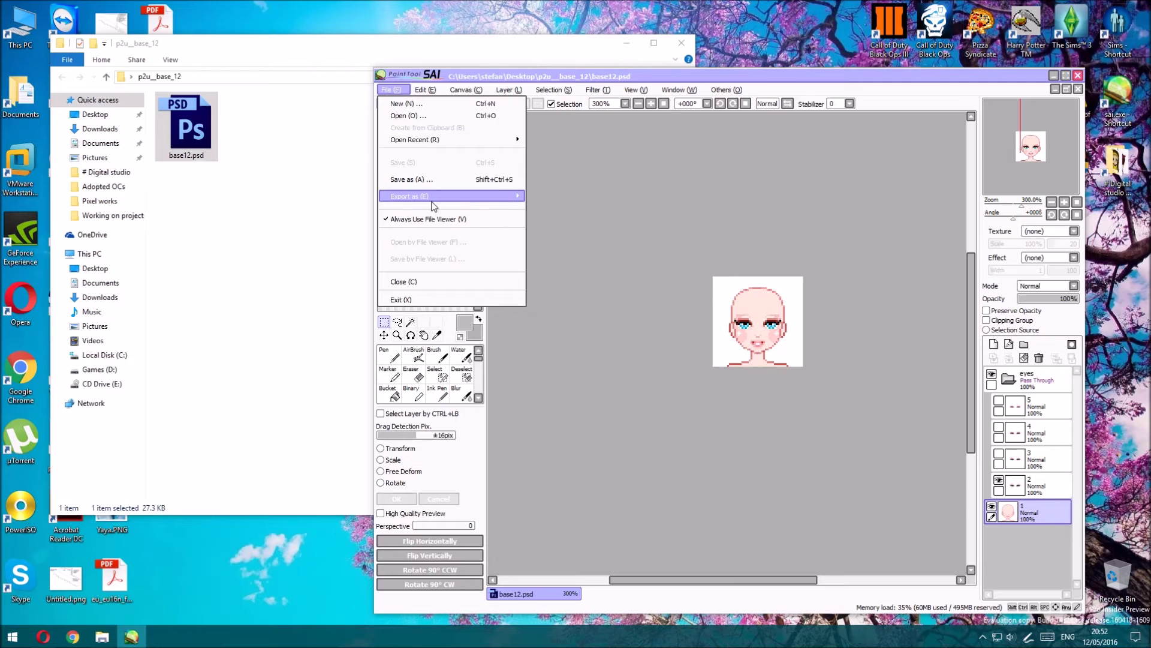
Export the canvas as base12.sai next to the PSD
mouse_move(450, 196)
left_click(563, 198)
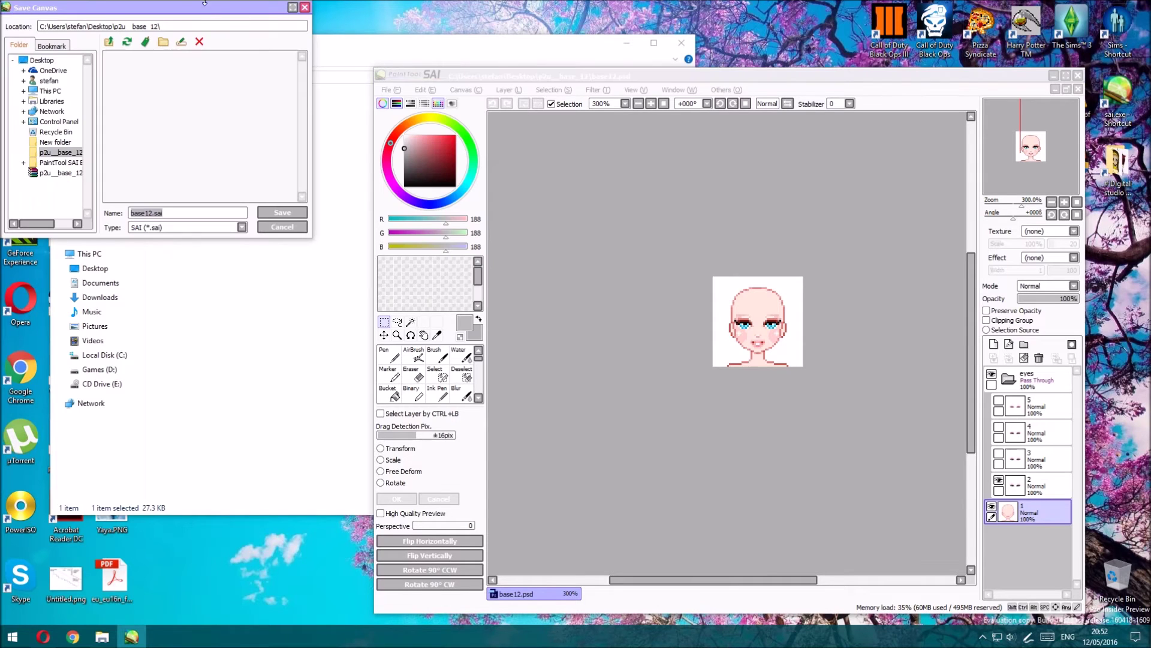
mouse_move(204, 16)
left_mouse_down()
mouse_move(358, 74)
mouse_move(457, 90)
left_mouse_up()
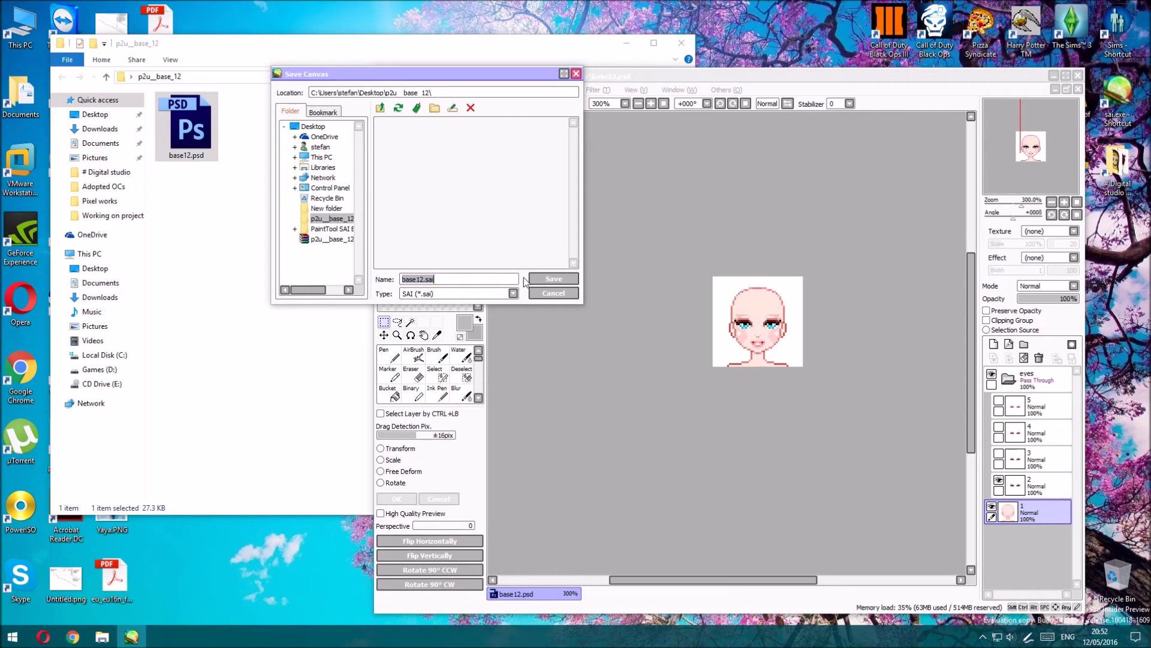
left_click(565, 280)
Close SAI and reopen base12.sai from the p2u_base_12 folder
left_click(313, 175)
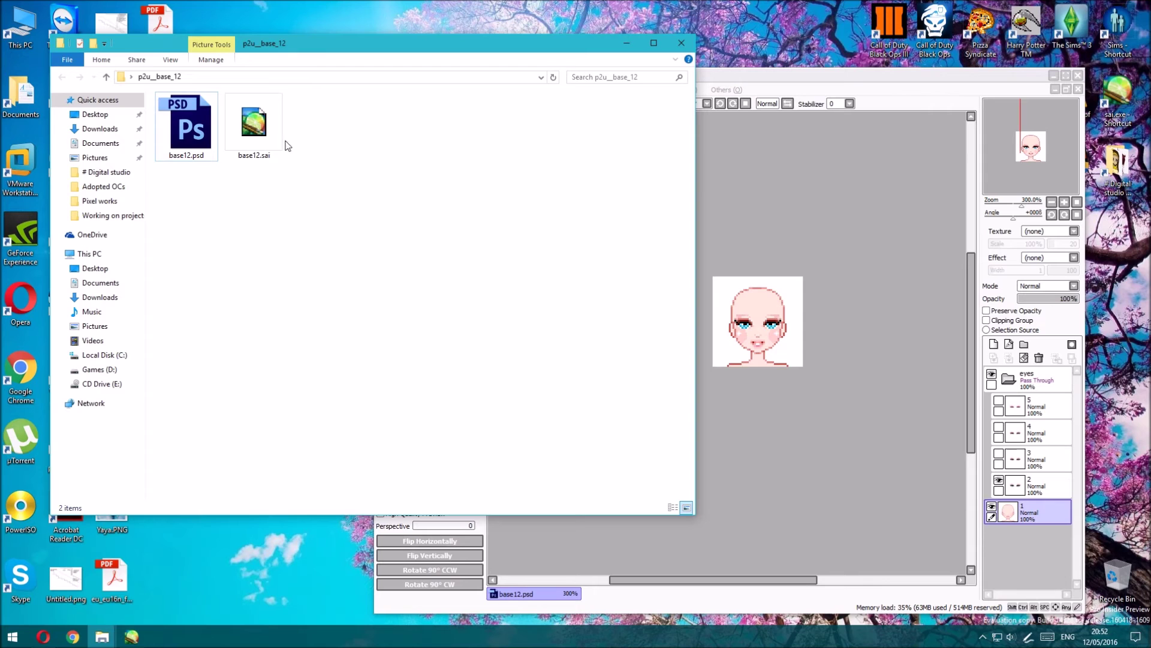
left_click(254, 126)
left_click(1078, 75)
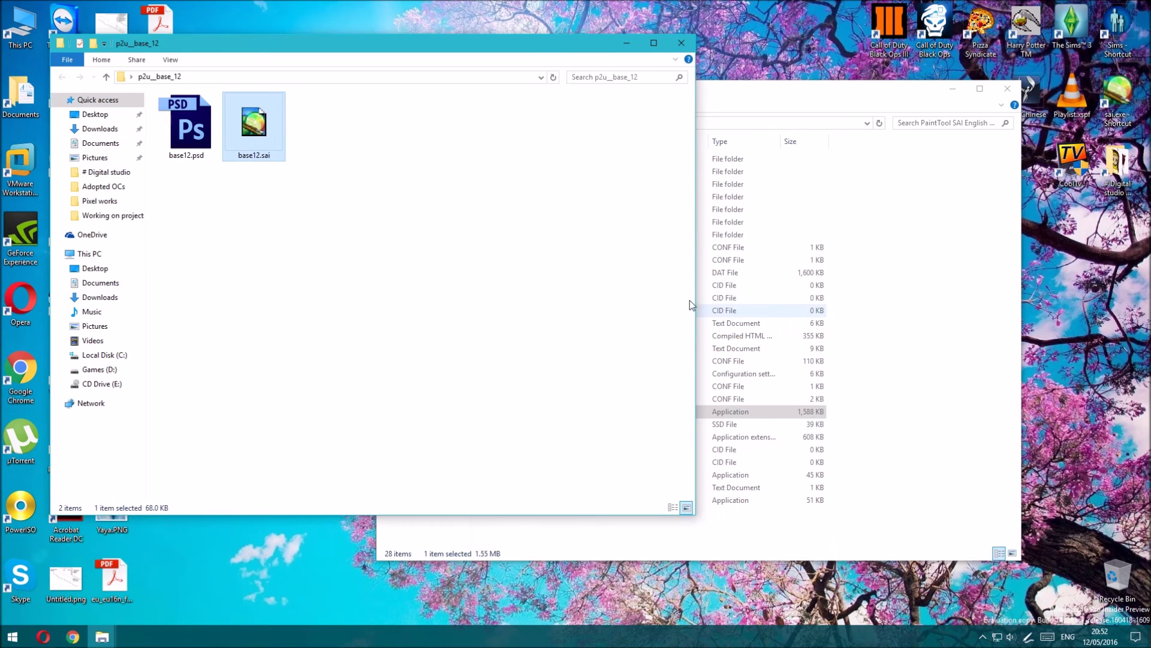
double_click(237, 137)
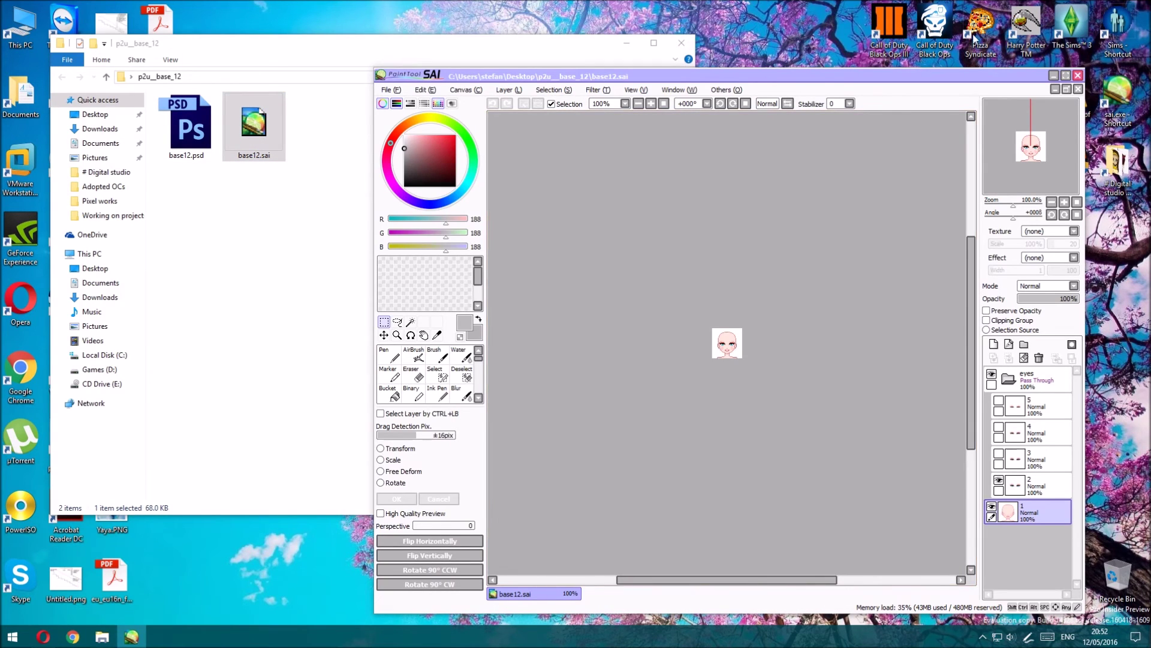
Maximize SAI, select the hard-edged Binary brush, and set the colour to black
left_click(1066, 76)
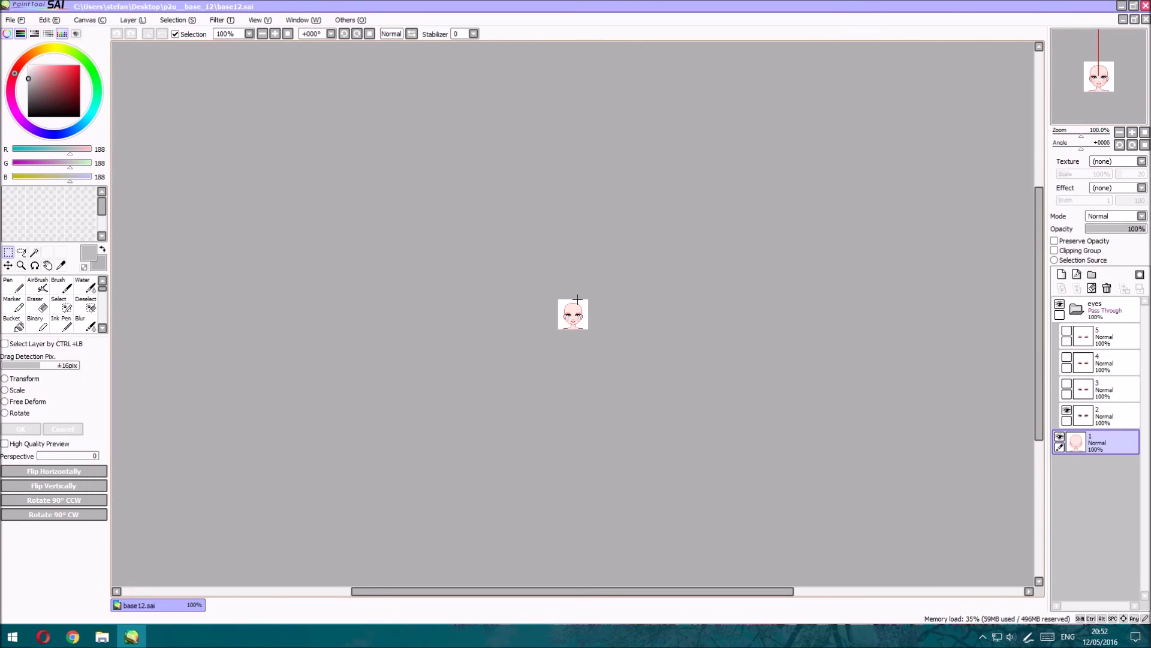
scroll(576, 306, "up", 3)
scroll(594, 319, "up", 3)
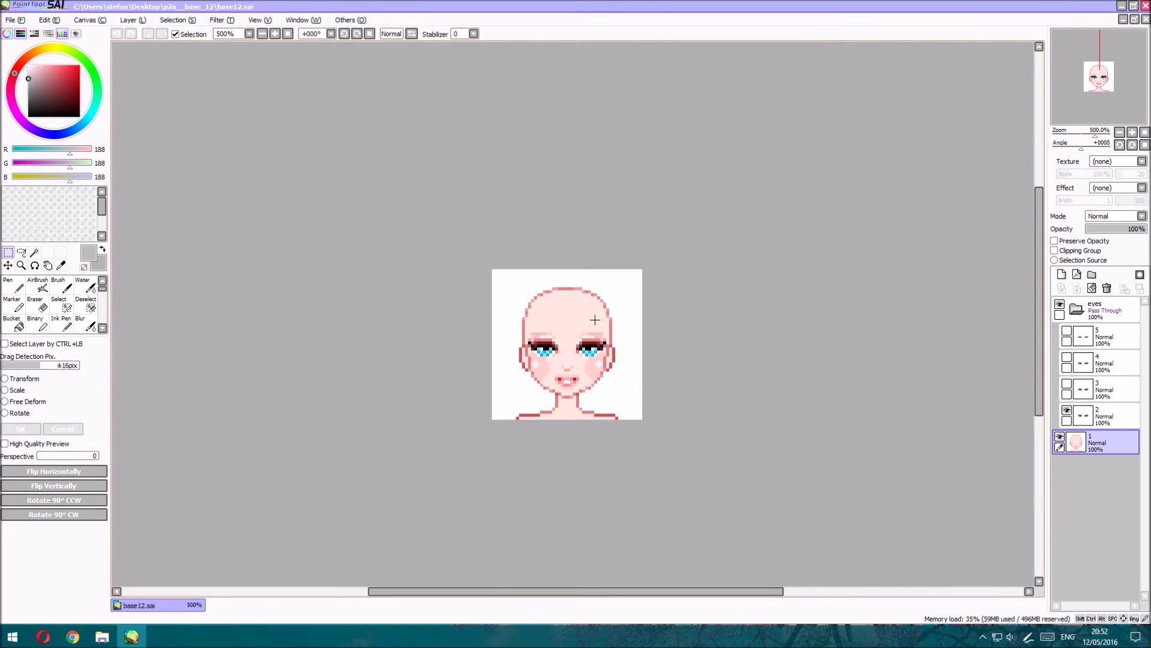
left_click(42, 326)
scroll(557, 387, "up", 1)
scroll(559, 388, "up", 1)
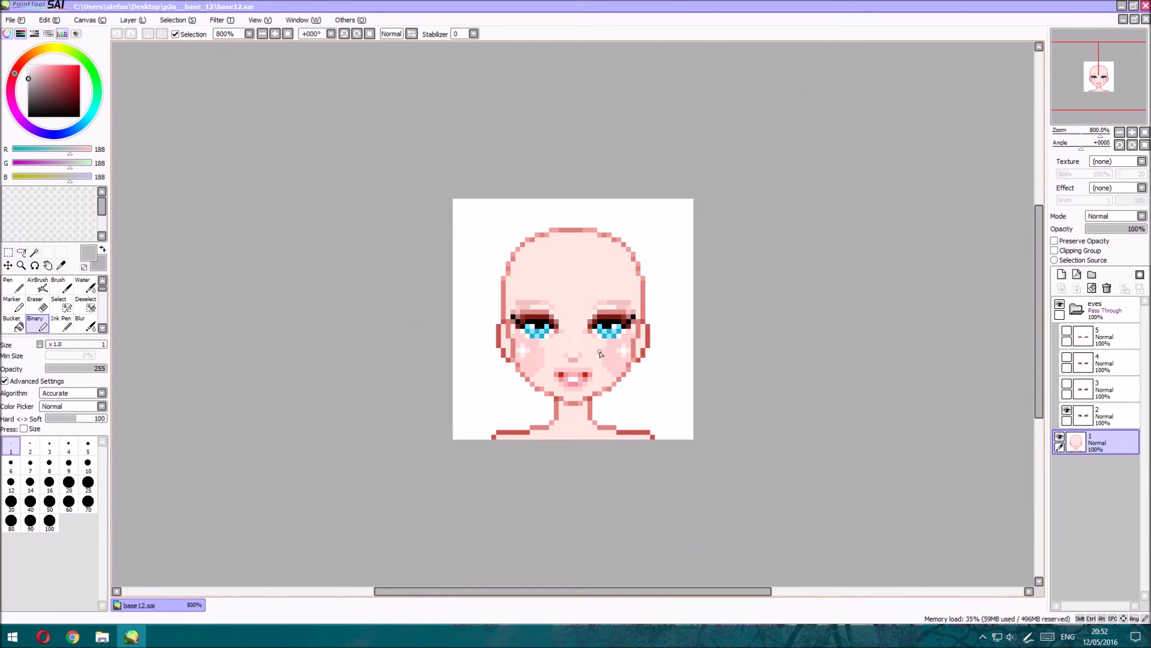
scroll(591, 347, "down", 2)
scroll(582, 365, "up", 1)
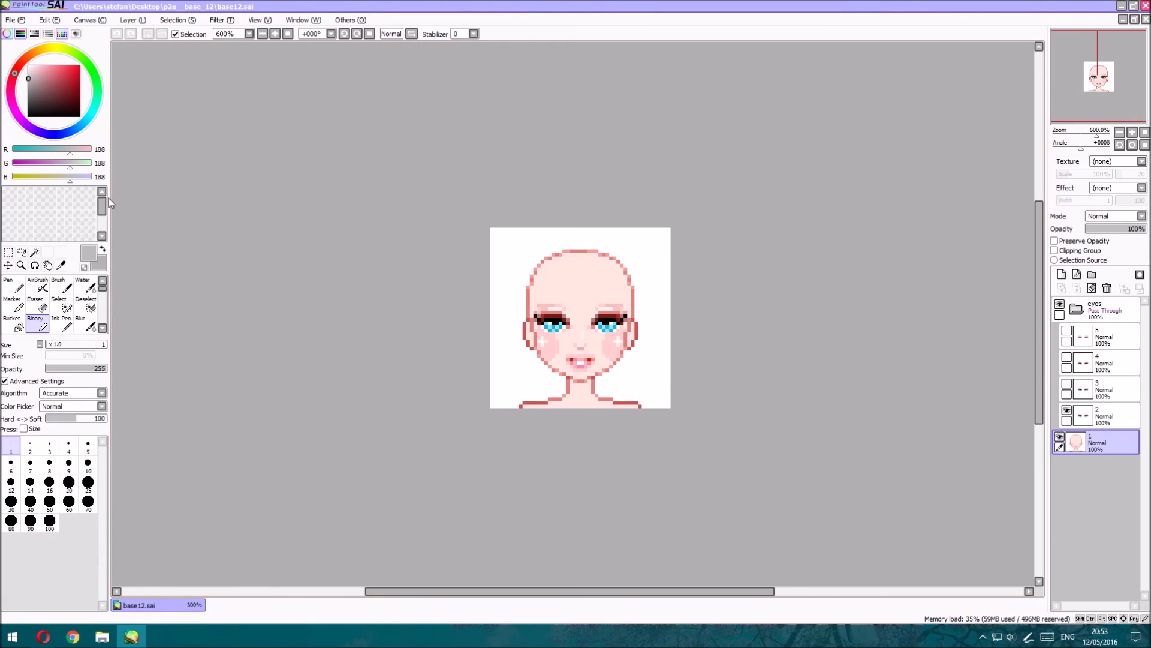
left_click_drag(54, 108, 28, 116)
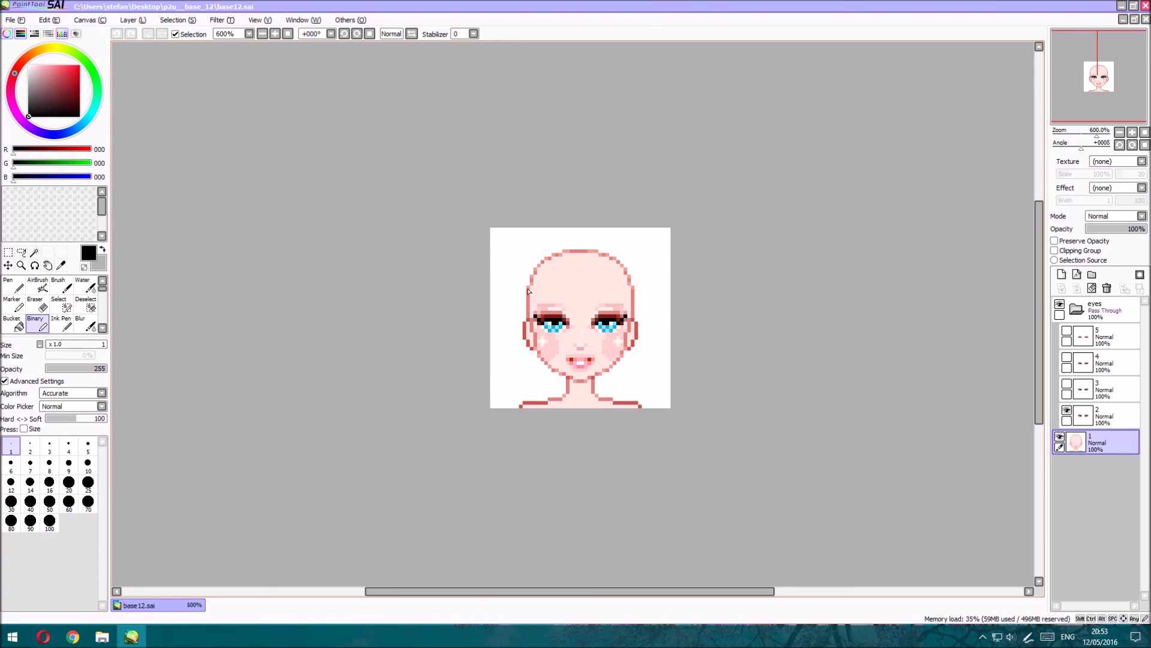
Draw a black test stroke near the head, undo it, and return to the p2u_base_12 folder
mouse_move(498, 265)
left_mouse_down()
mouse_move(552, 240)
mouse_move(699, 265)
mouse_move(739, 406)
mouse_move(716, 489)
left_mouse_up()
scroll(552, 241, "up", 2)
key("ctrl+z")
key("ctrl+z")
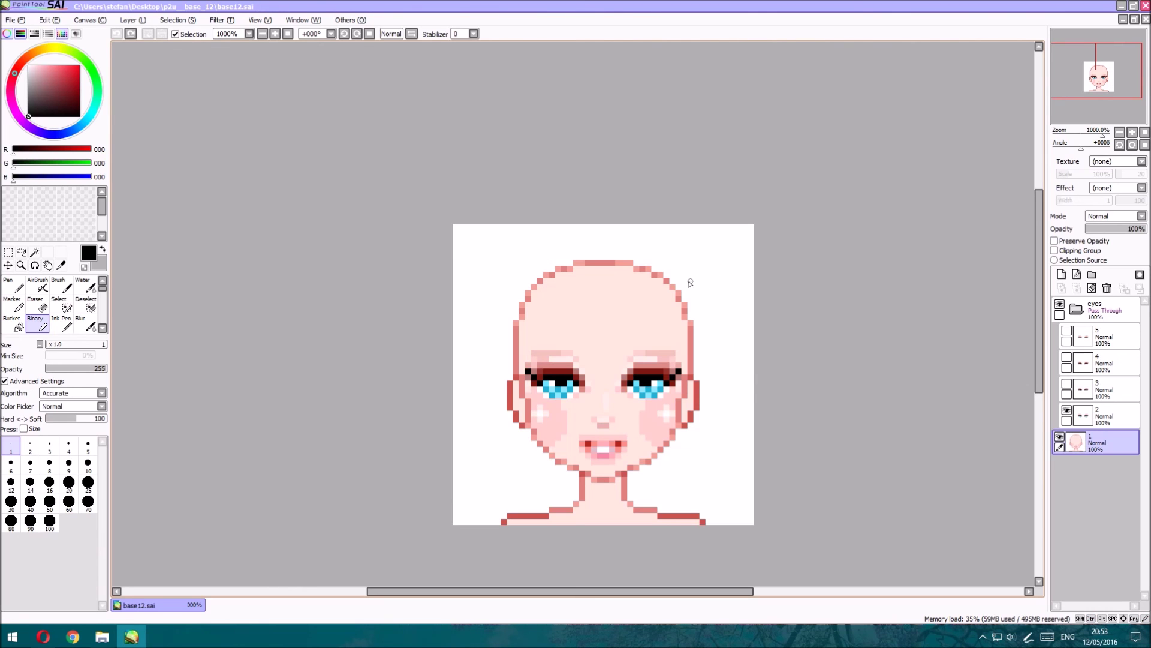
scroll(689, 282, "down", 1)
scroll(690, 283, "down", 1)
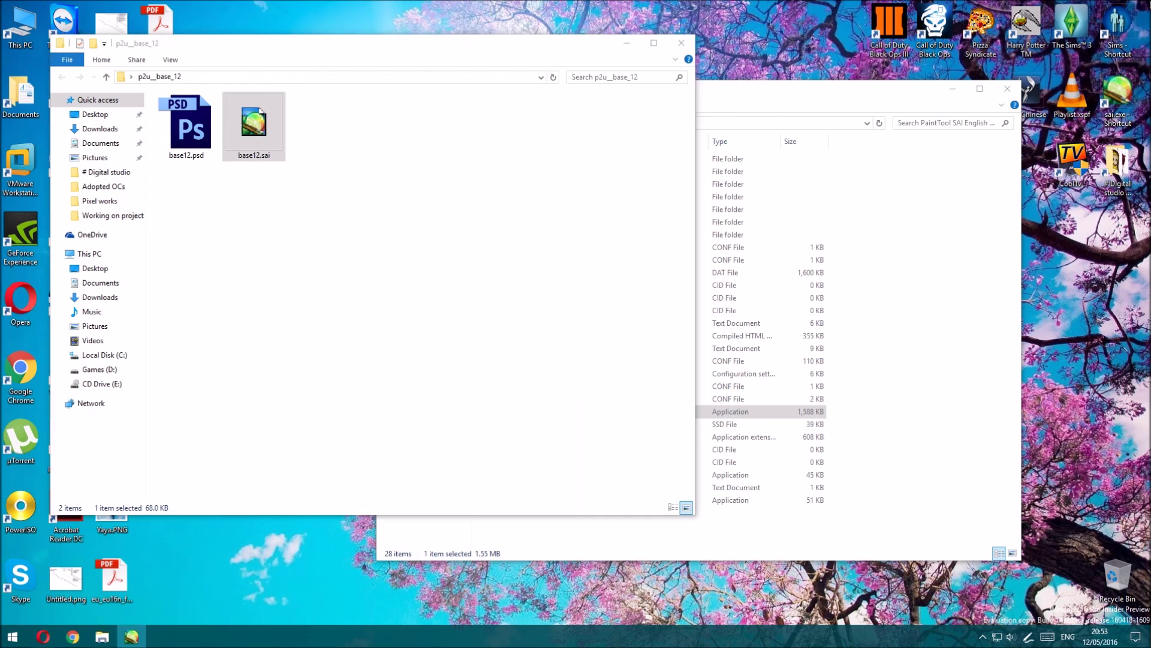
left_click(534, 210)
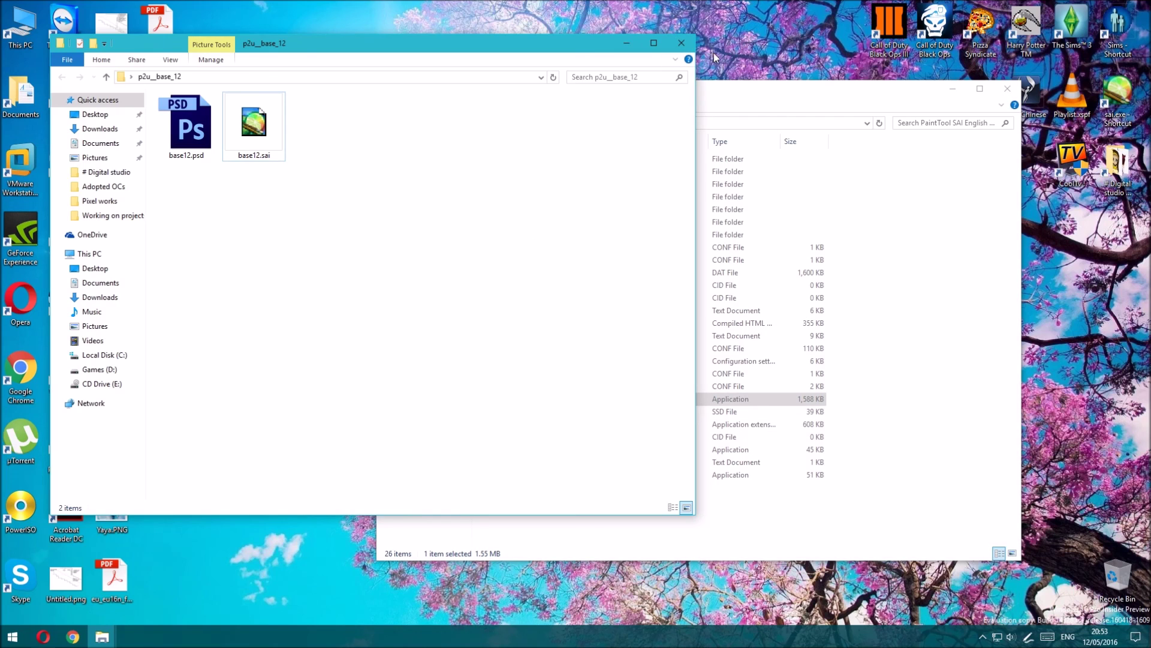